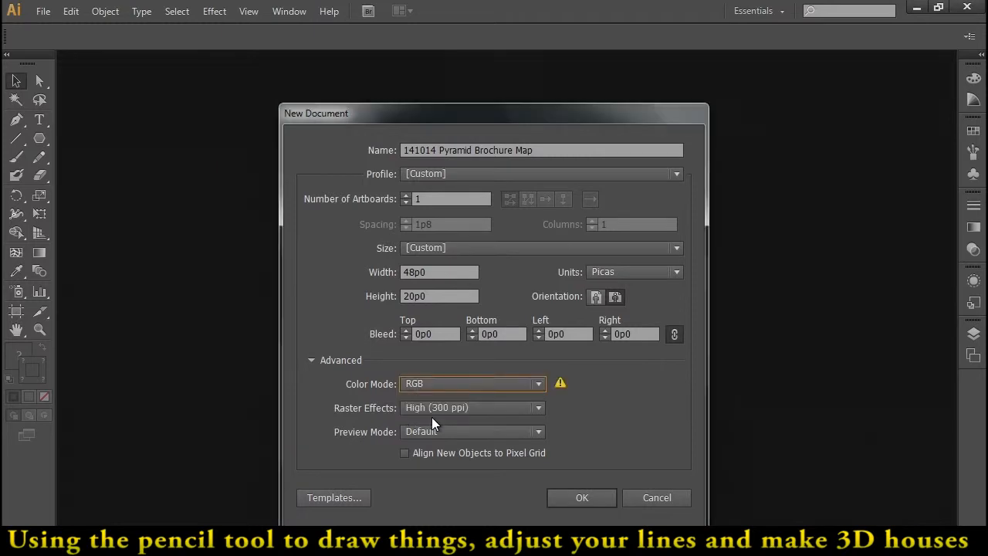
Create the 48p0 by 20p0 RGB document and draw a wavy freehand line across the artboard with the Pencil tool.
left_click(578, 497)
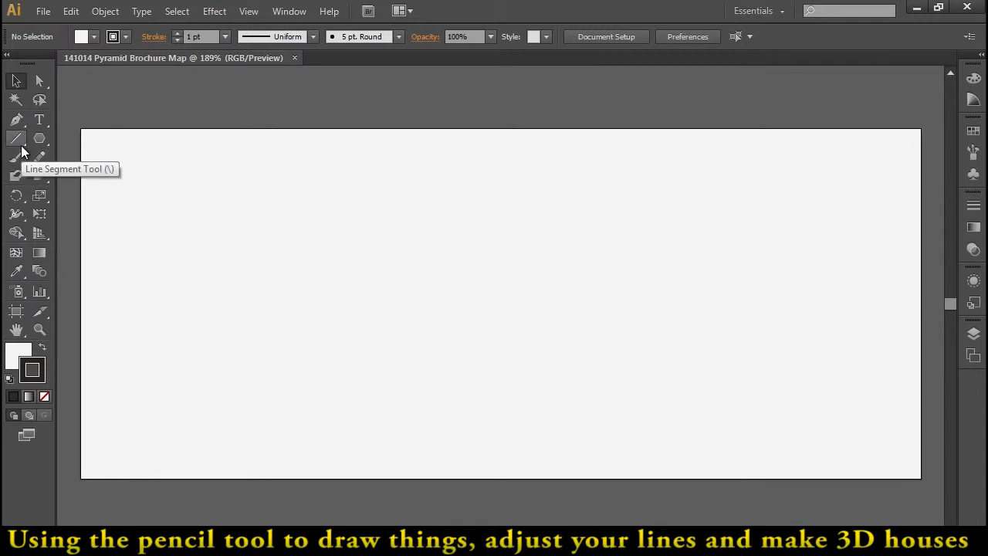
left_click(37, 158)
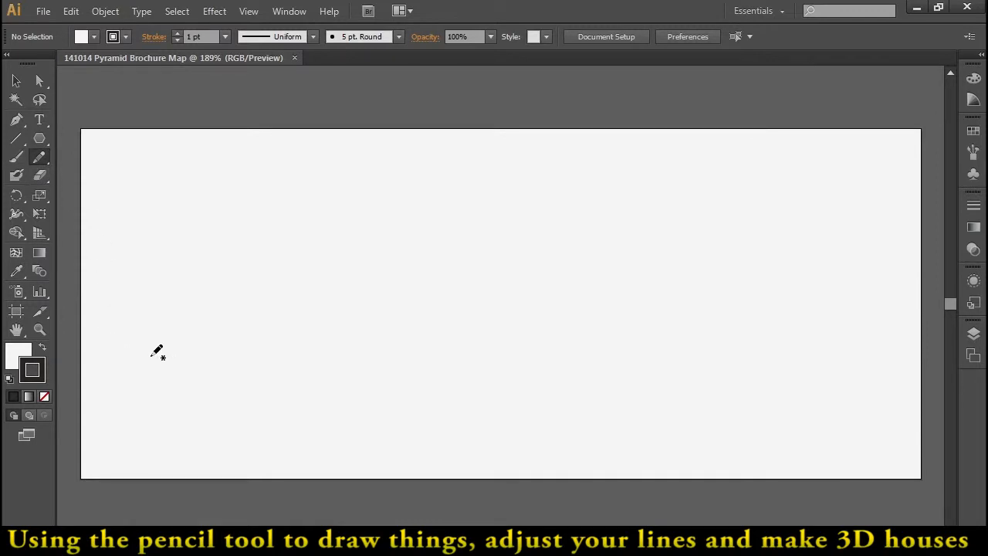
mouse_move(155, 352)
left_mouse_down()
mouse_move(180, 295)
mouse_move(210, 272)
mouse_move(266, 279)
mouse_move(321, 348)
mouse_move(391, 356)
mouse_move(531, 267)
mouse_move(562, 328)
mouse_move(624, 340)
mouse_move(728, 264)
mouse_move(797, 275)
mouse_move(831, 303)
left_mouse_up()
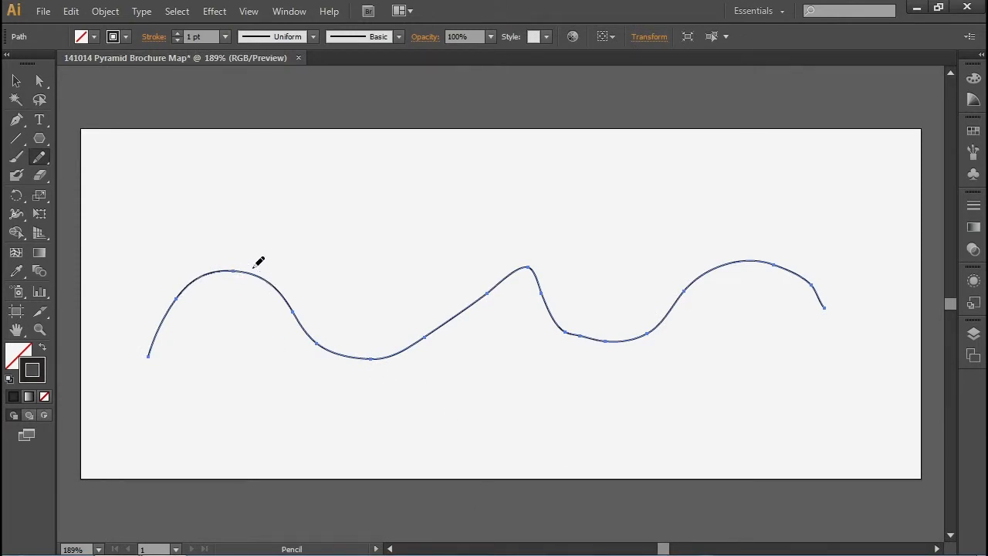
Reshape the second dip of the wavy line by moving its bottom anchor points down and outward.
left_click(41, 81)
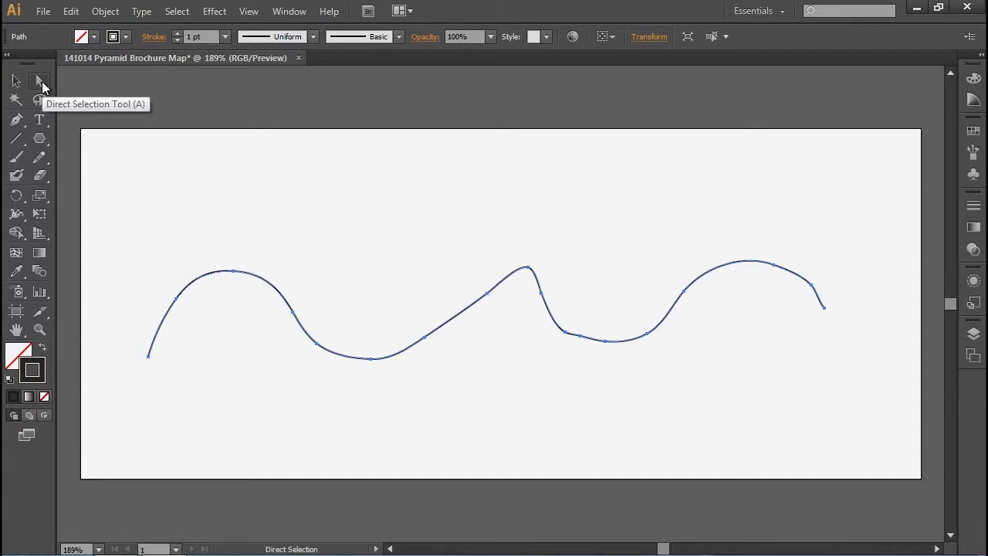
left_click(233, 271)
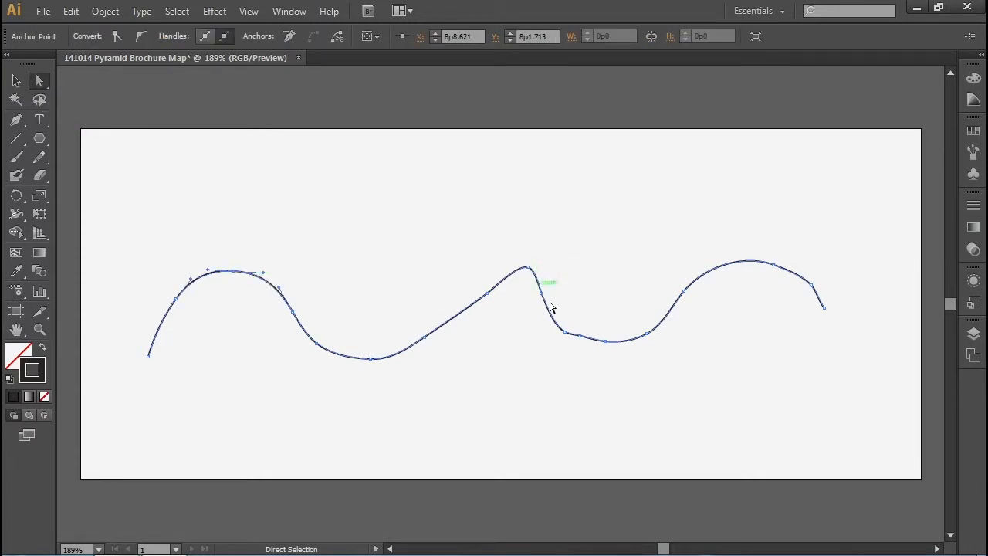
left_click(567, 335)
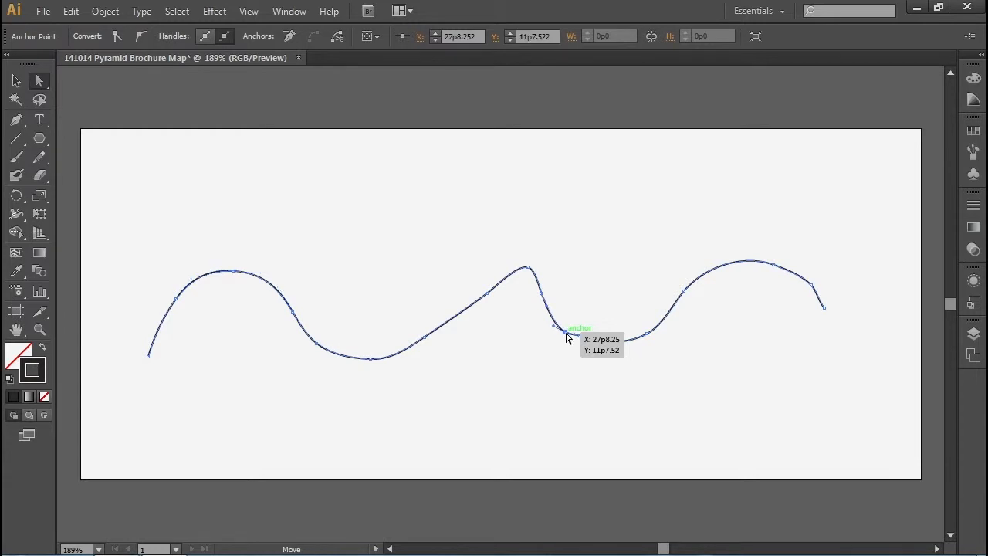
left_click_drag(569, 334, 534, 346)
left_click(600, 347)
left_click_drag(599, 346, 581, 371)
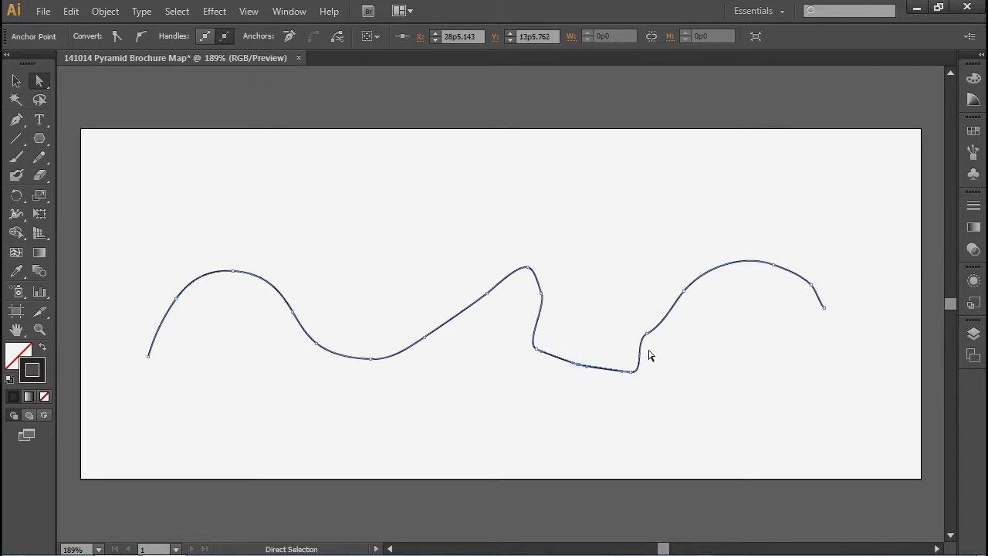
Bulge both sides of the second dip outward by pulling the direction handles of its side and bottom anchors, and deselect the line.
left_click(544, 296)
mouse_move(548, 302)
left_mouse_down()
mouse_move(578, 319)
mouse_move(564, 340)
mouse_move(532, 344)
mouse_move(510, 325)
left_mouse_up()
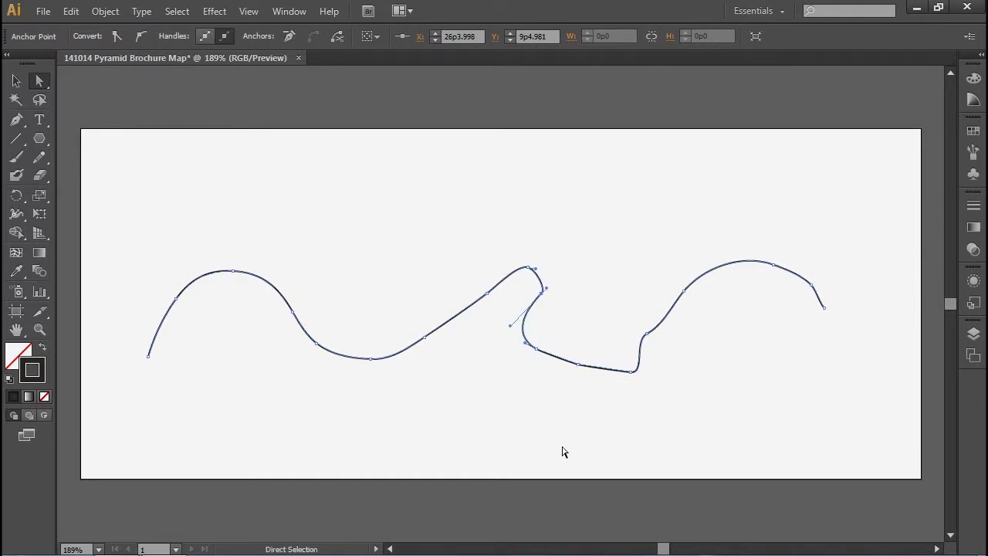
left_click(631, 372)
left_click_drag(645, 374, 683, 359)
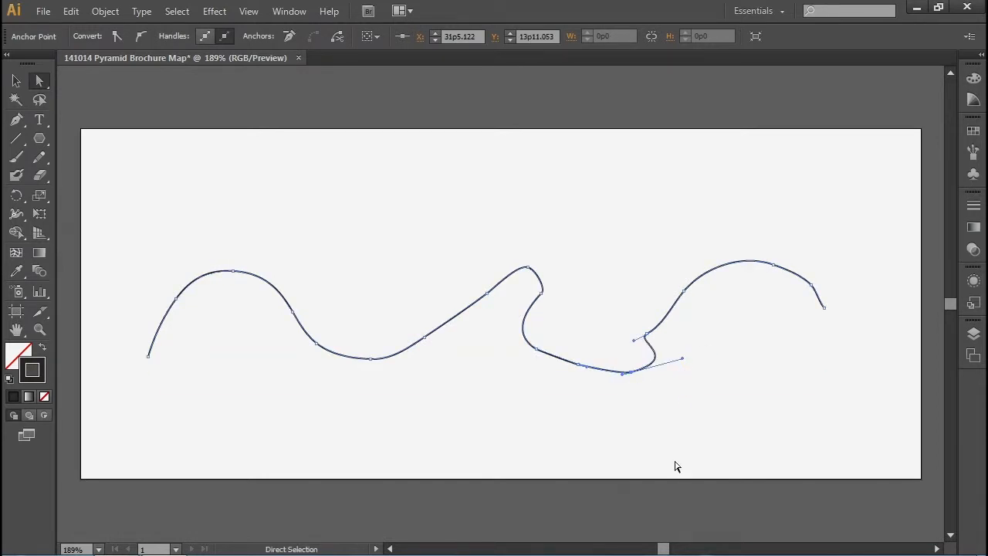
left_click(492, 222)
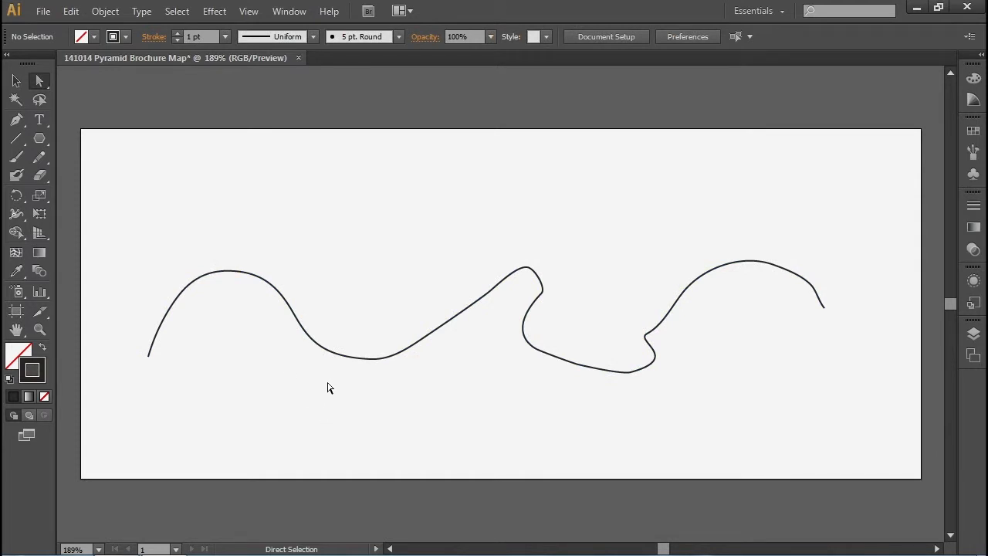
Tighten the curve of the first dip by pulling the direction handle of its bottom anchor down and to the left.
left_click(333, 355)
left_click(351, 364)
left_click_drag(337, 364, 326, 372)
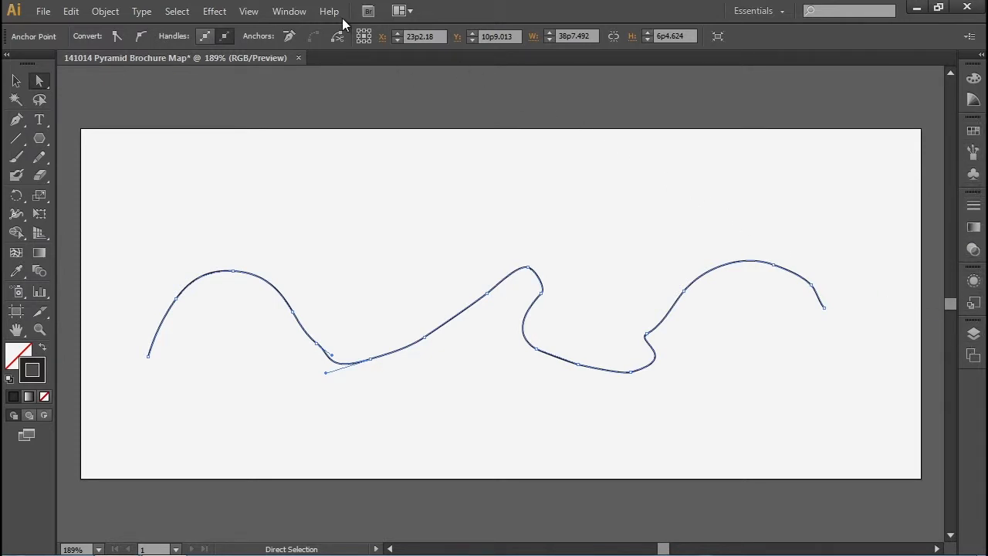
Reset the Essentials workspace to its default layout.
left_click(289, 11)
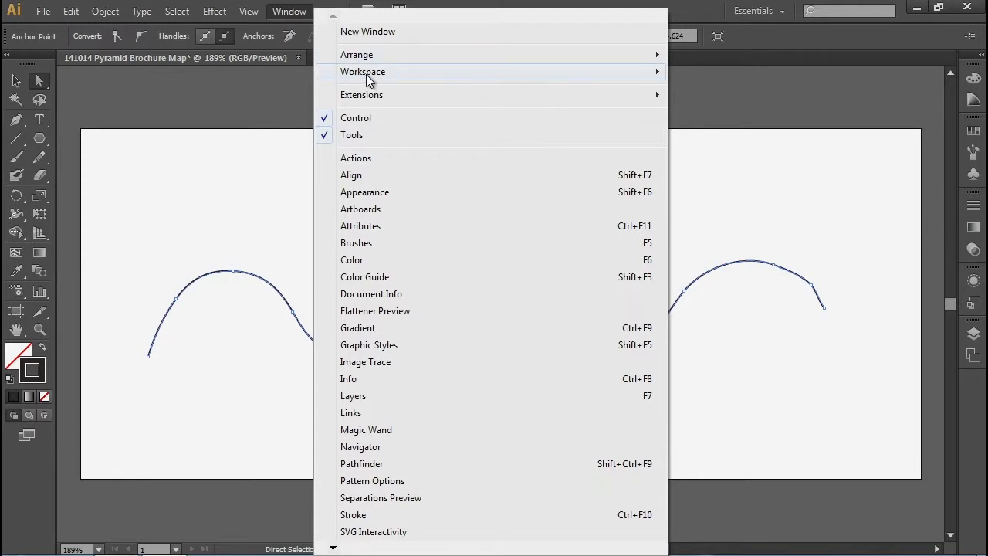
mouse_move(366, 74)
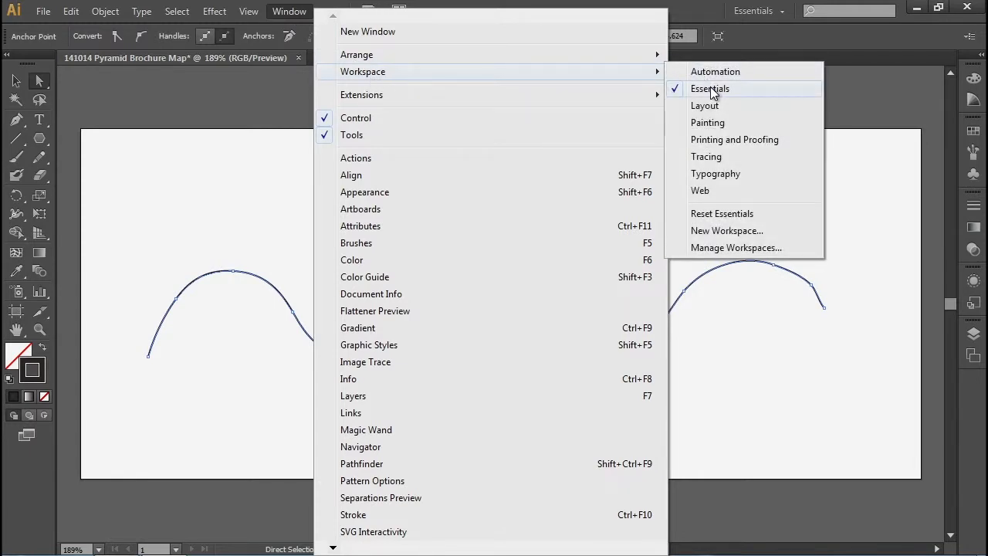
left_click(735, 213)
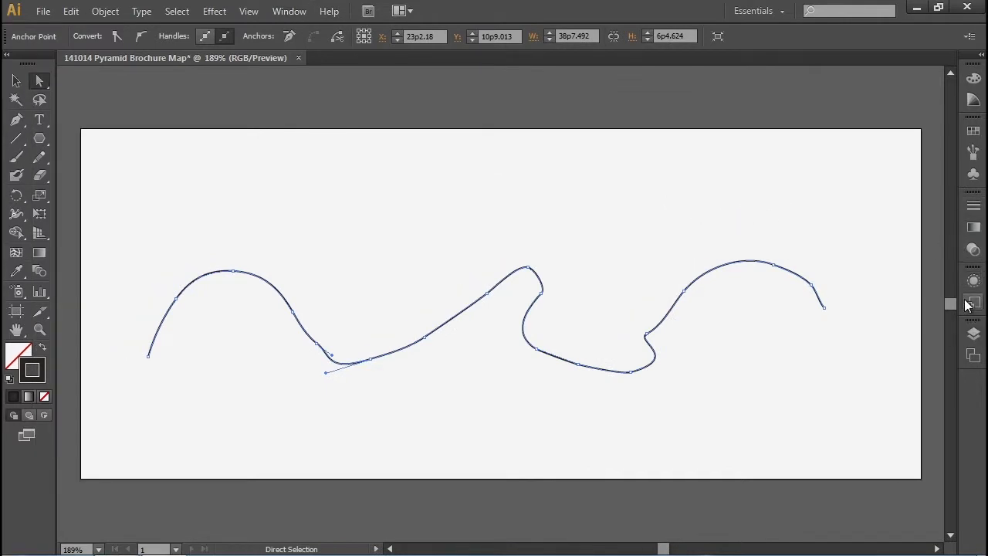
Increase the wavy line's stroke weight to 9 pt.
left_click(974, 205)
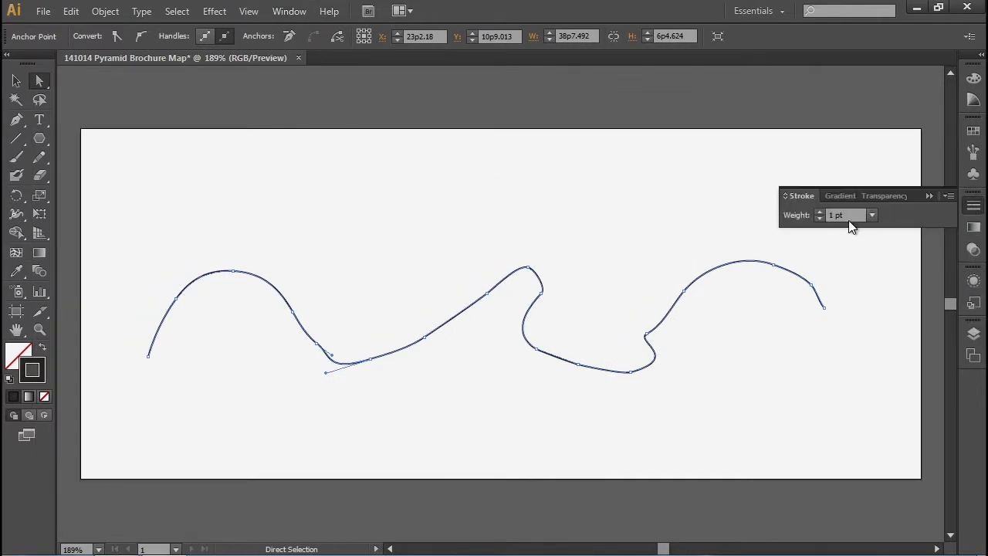
left_click(820, 211)
left_click(820, 211)
left_click(820, 212)
left_click(819, 212)
left_click(819, 211)
left_click(819, 211)
left_click(820, 212)
left_click(820, 211)
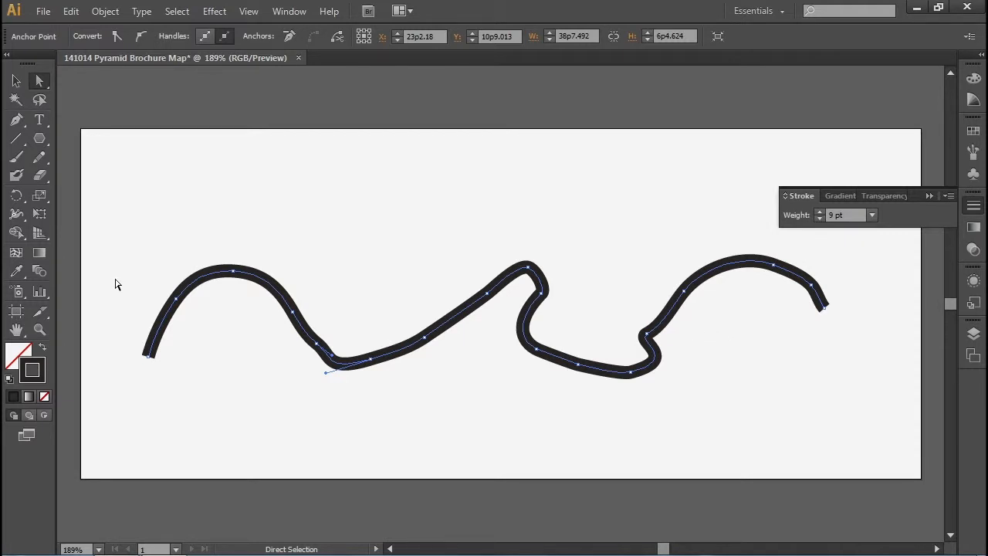
Set the wavy line's stroke colour to bright blue 0600FF.
double_click(37, 376)
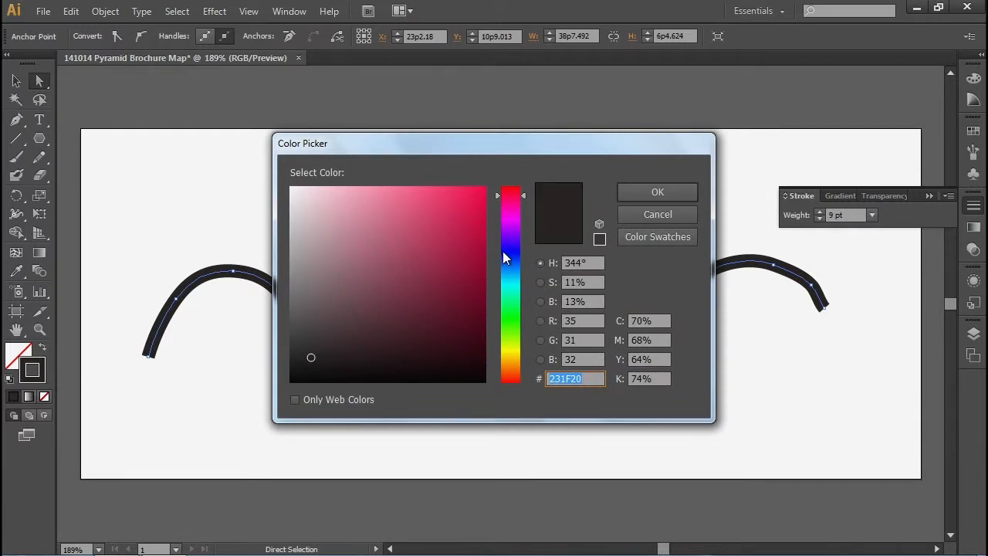
left_click(503, 254)
left_click(468, 221)
left_click(485, 187)
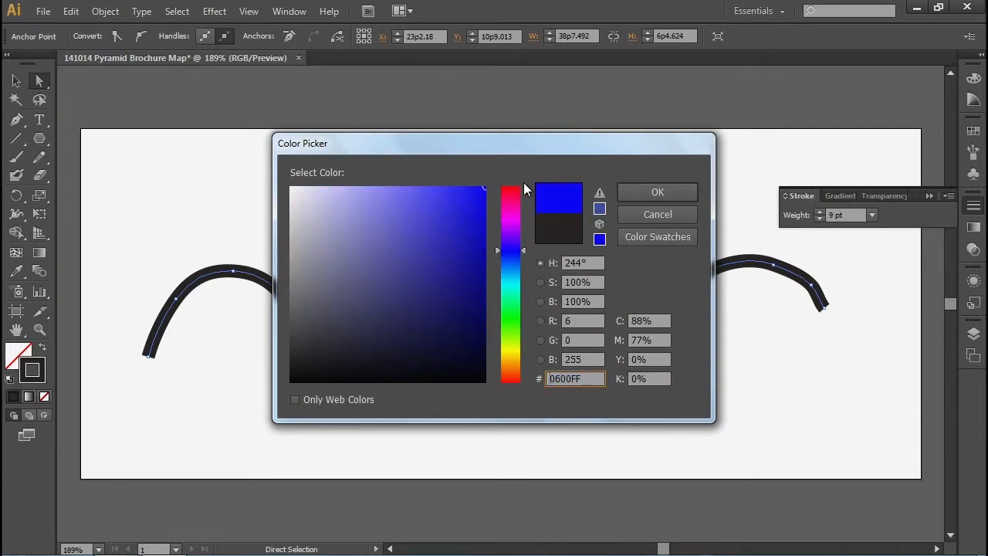
left_click(634, 192)
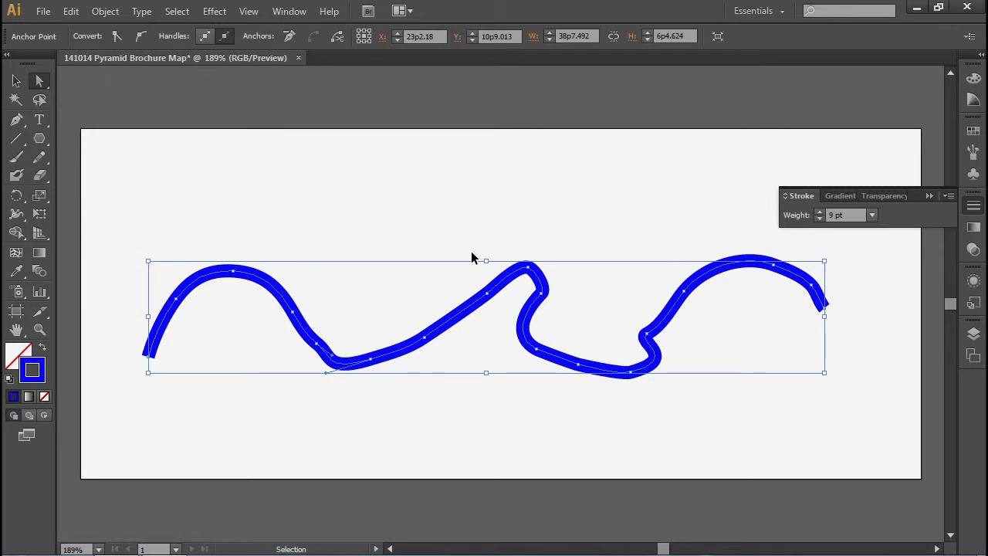
Add a new layer and draw a small rectangle on it at the right end of the blue line.
scroll(473, 257, "up", 3)
left_click_drag(692, 288, 315, 256)
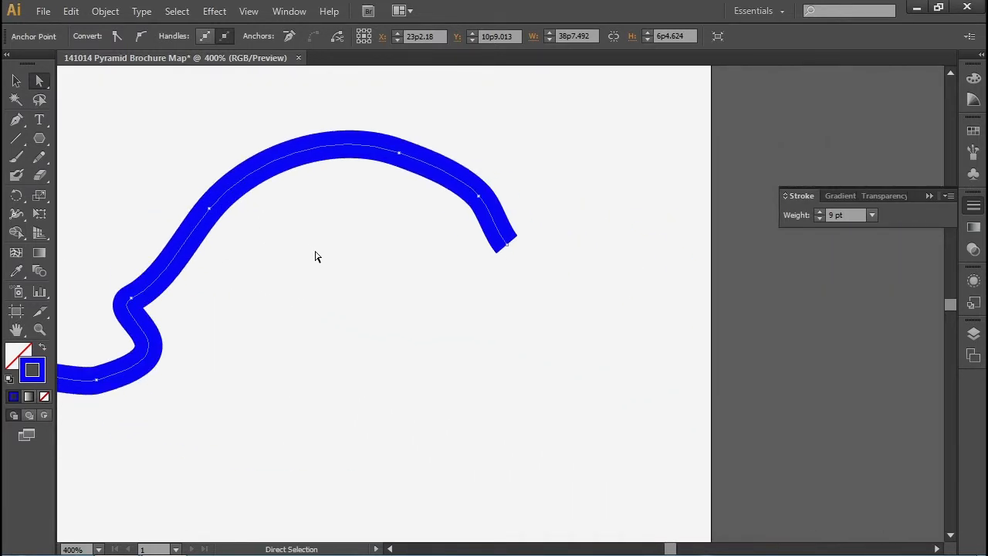
left_click(44, 139)
left_click_drag(44, 139, 111, 137)
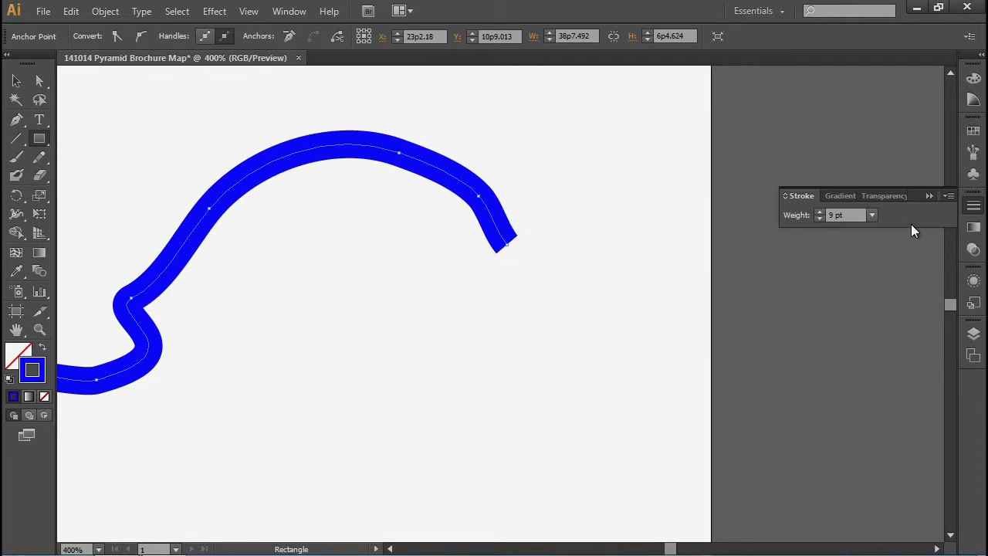
left_click(974, 338)
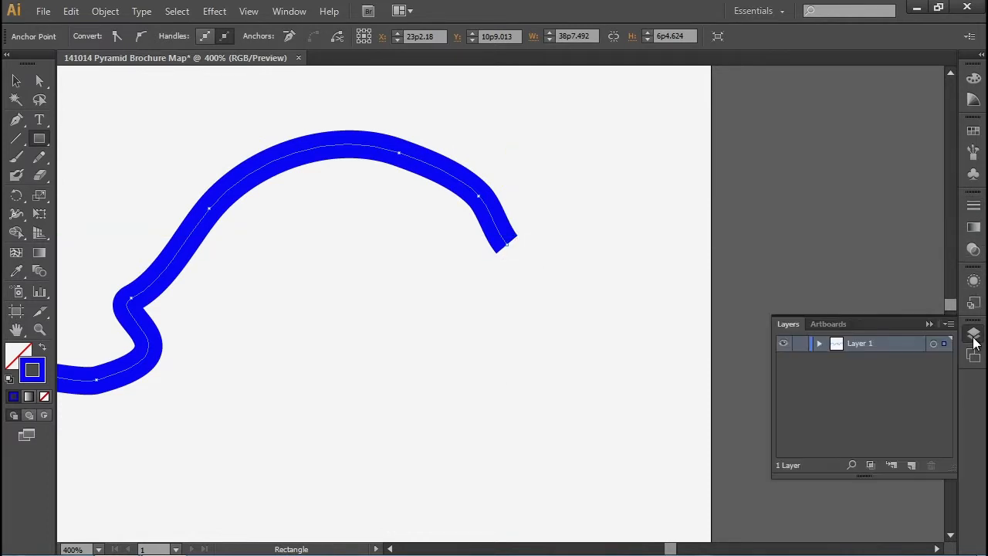
left_click(910, 465)
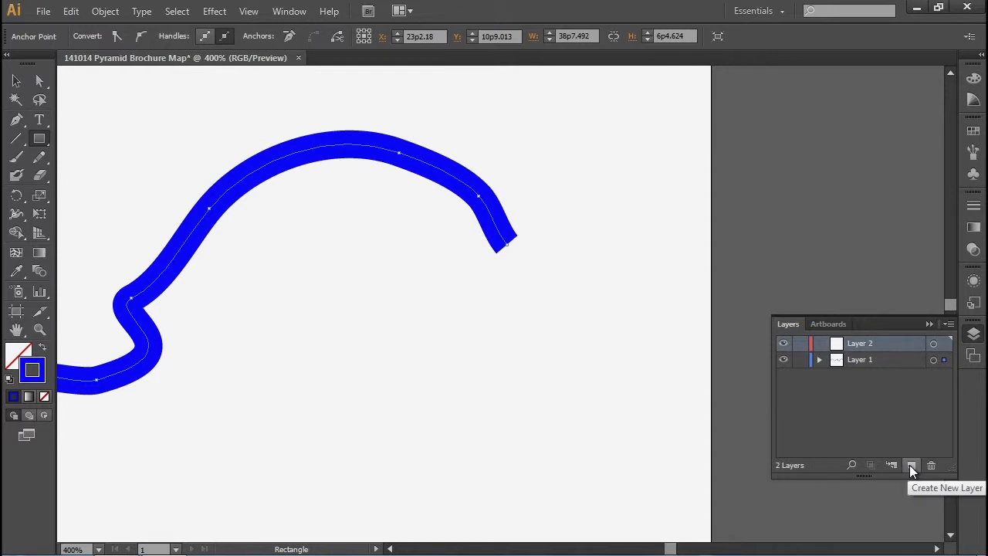
left_click_drag(518, 235, 621, 295)
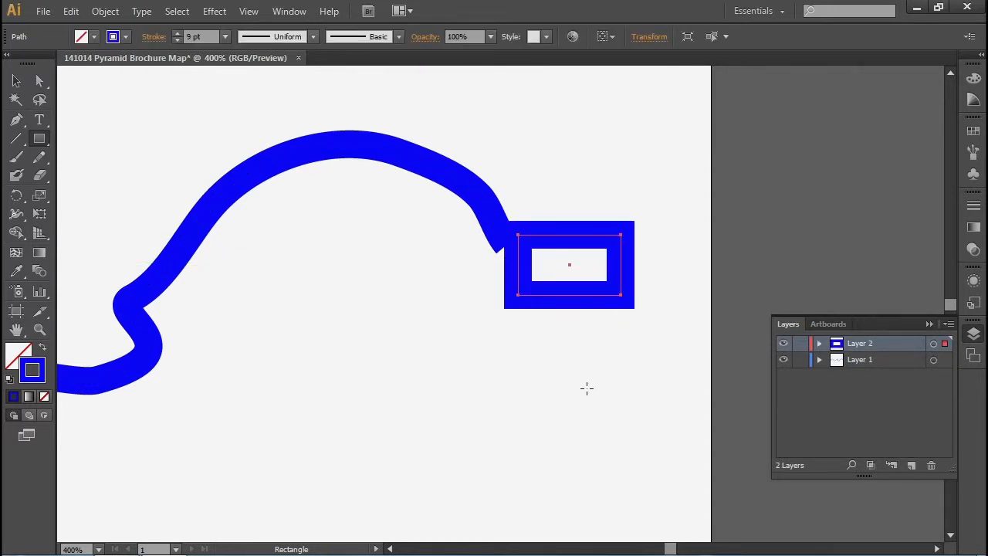
Remove the rectangle's outline by setting its stroke weight to 0.
left_click(225, 36)
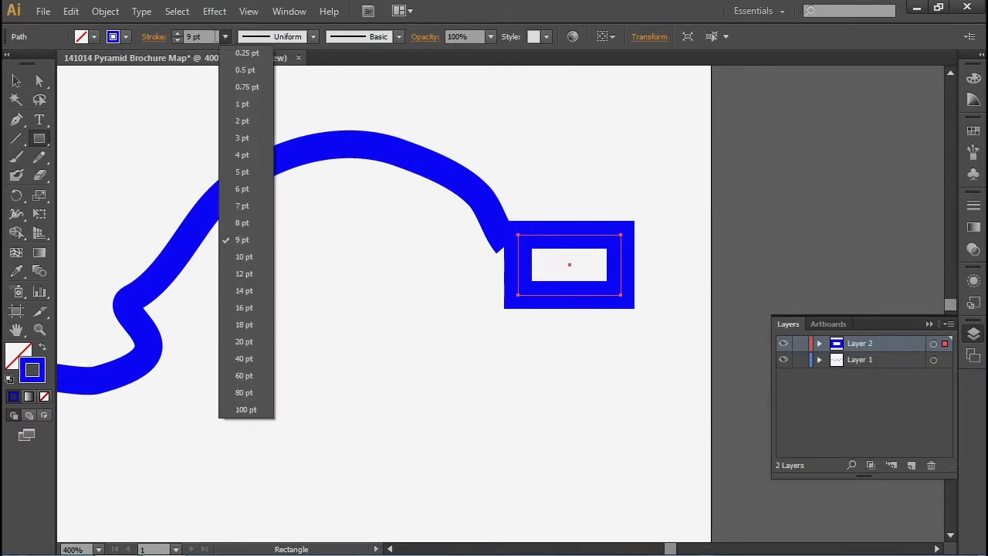
left_click(225, 36)
left_click(182, 37)
type("0")
key("Return")
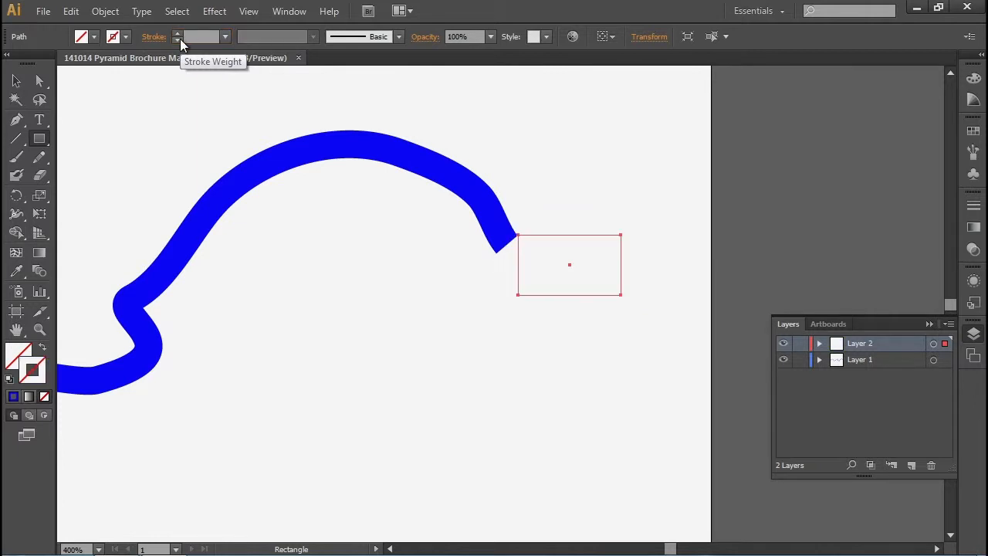
Fill the rectangle with a linear white-to-black gradient, undoing any change made to its stroke.
left_click(31, 398)
key("ctrl+z")
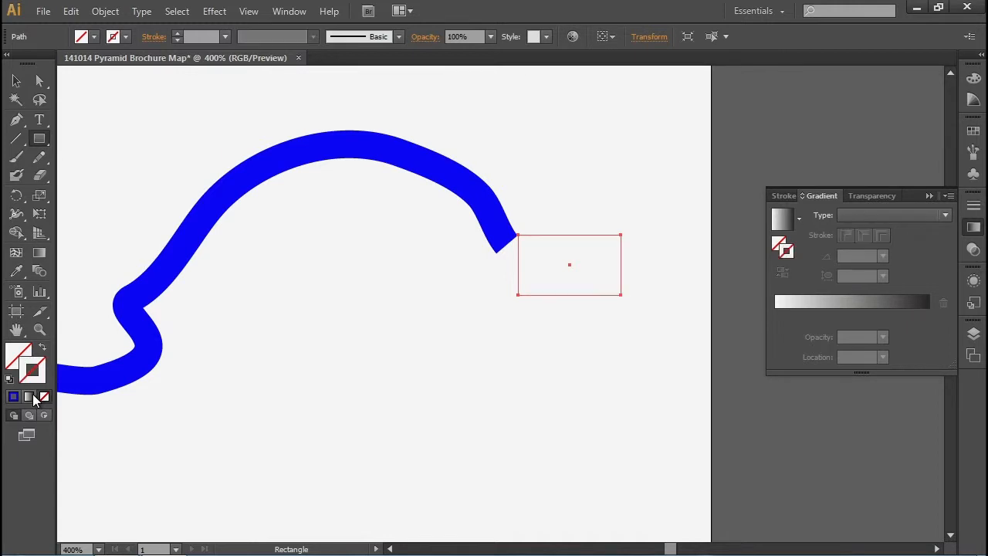
left_click(16, 353)
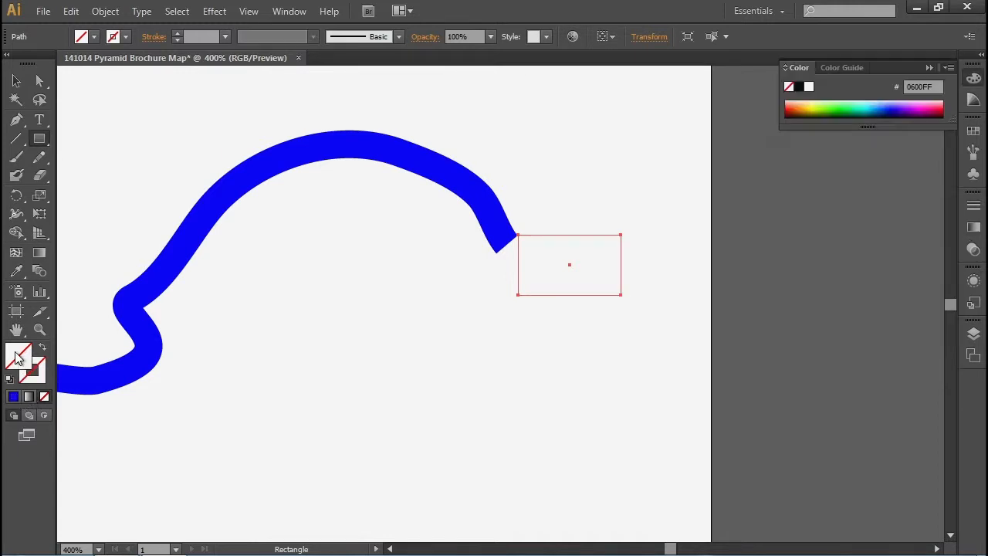
left_click(28, 396)
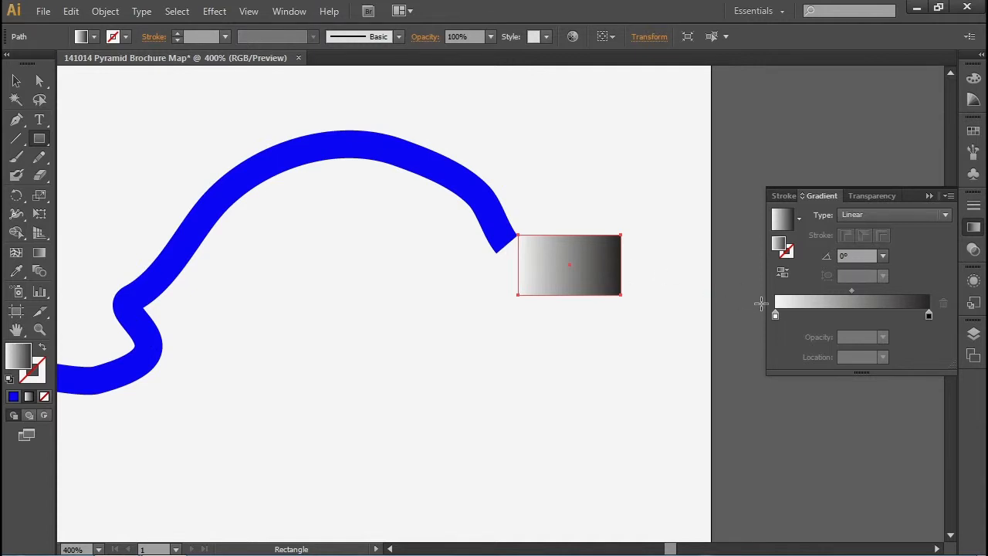
Change the gradient's starting colour stop at location 0% to blue 0A00E9.
left_click(777, 316)
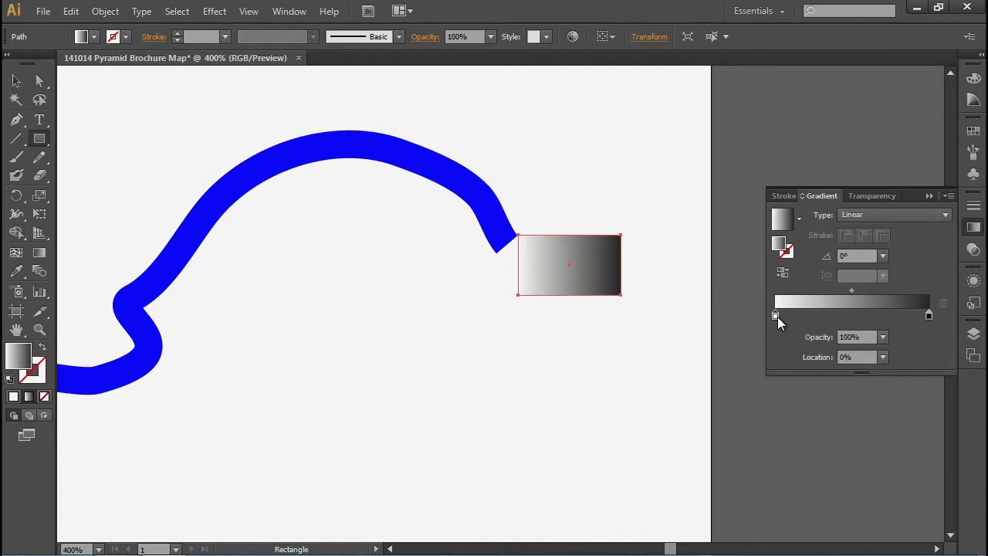
double_click(775, 317)
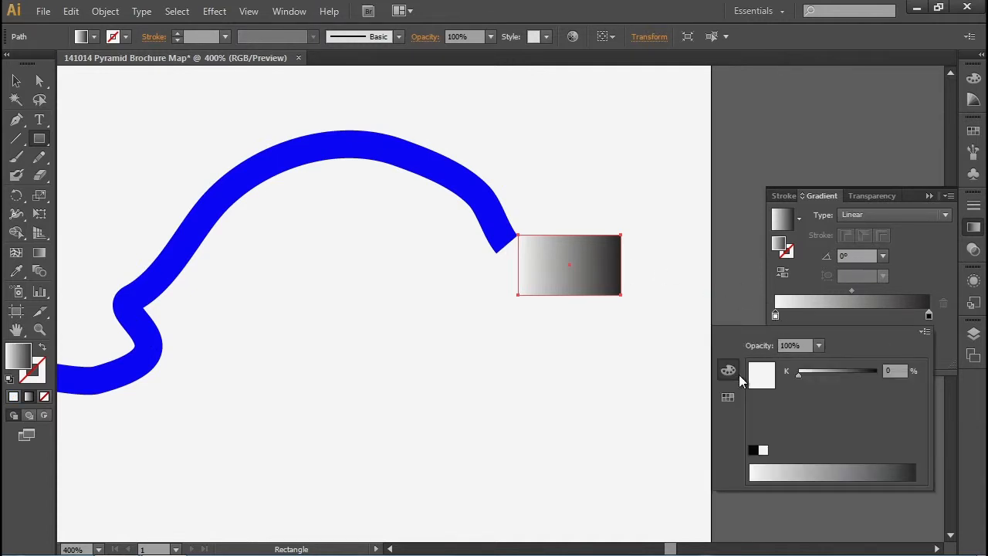
left_click(727, 399)
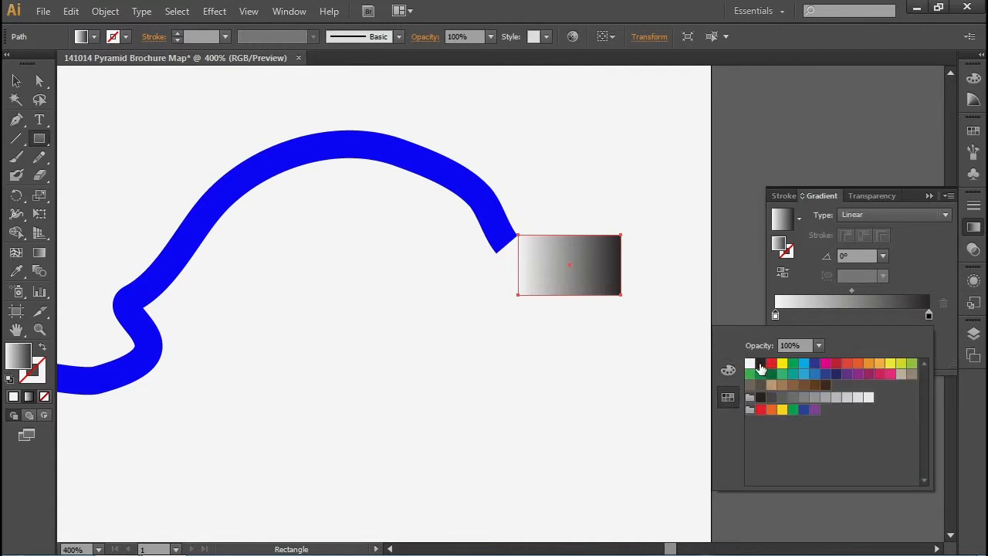
left_click(727, 371)
left_click(727, 397)
left_click(815, 365)
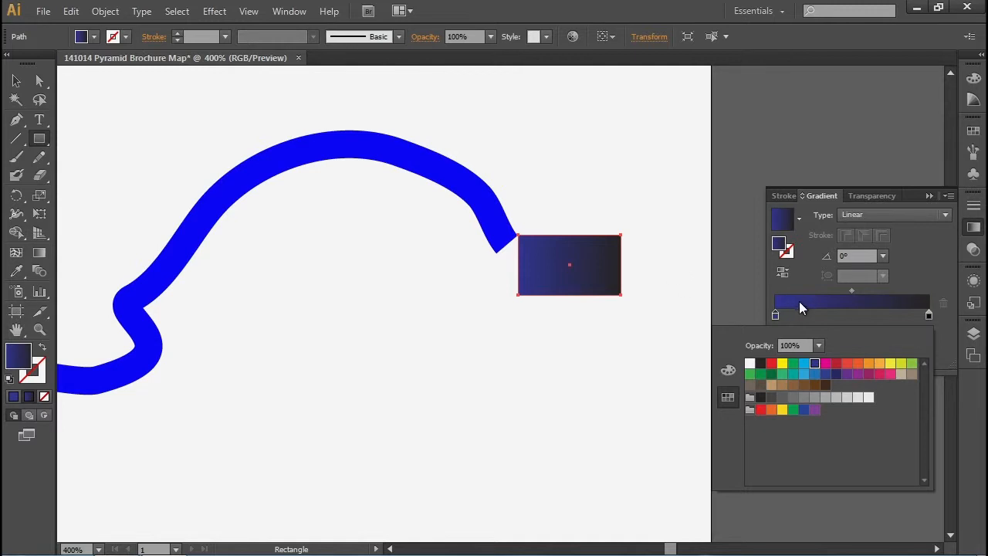
left_click(728, 371)
left_click(867, 465)
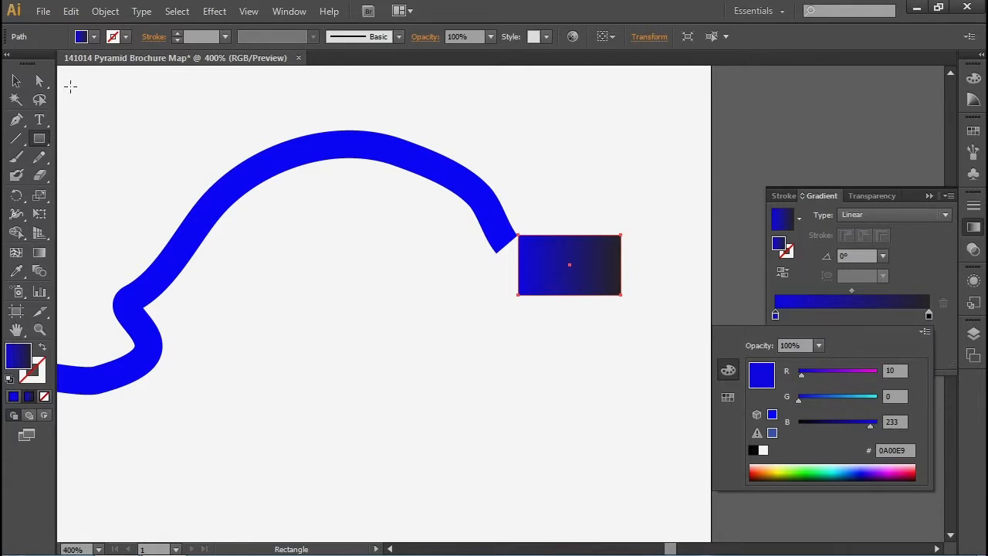
left_click(15, 80)
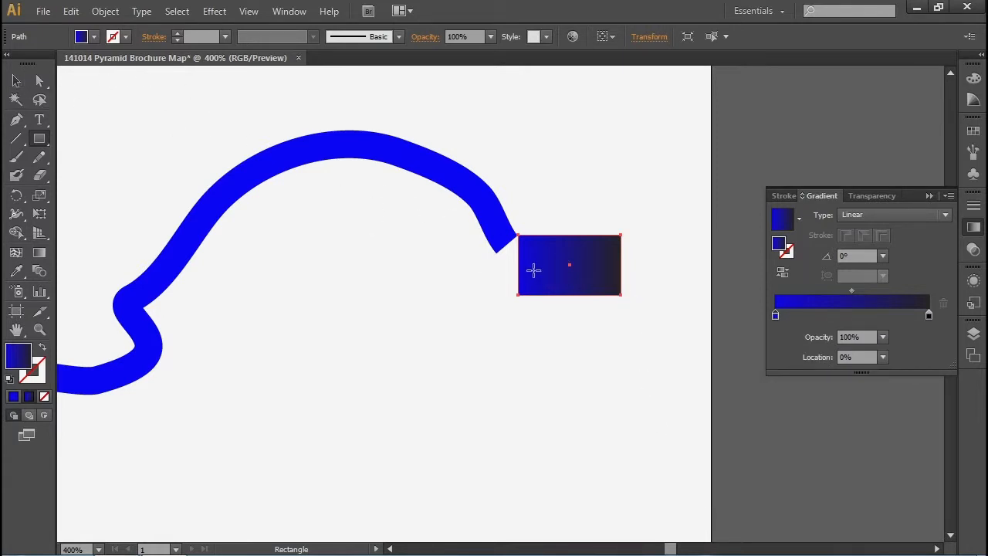
Rotate the gradient rectangle to about -53.6° and move it against the right end of the blue line.
left_click(16, 81)
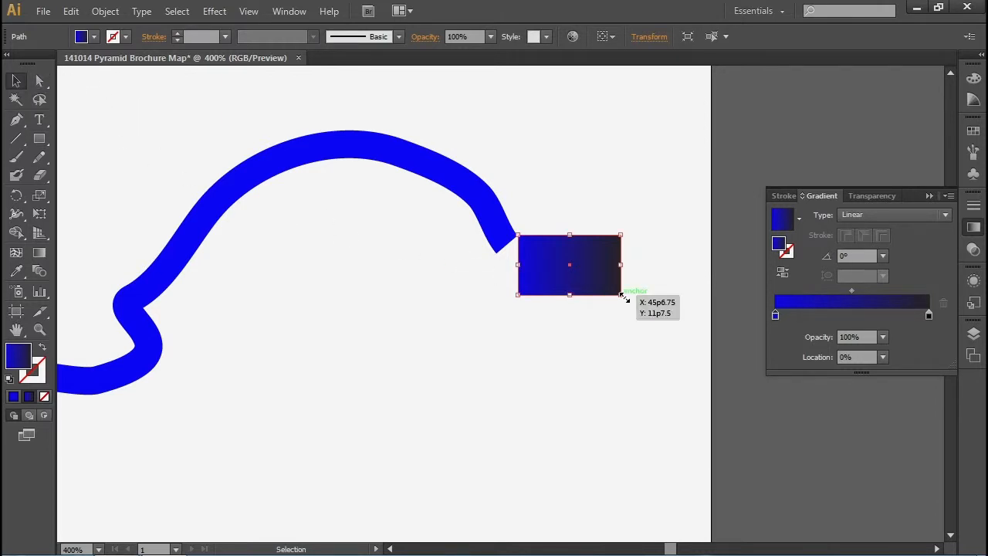
left_click_drag(626, 298, 575, 340)
left_click_drag(561, 253, 526, 270)
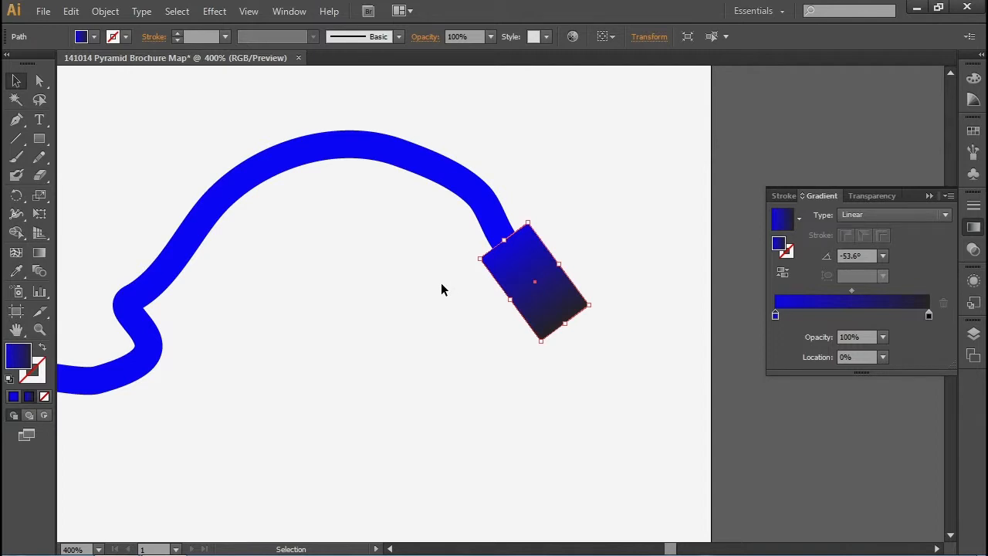
Reshape the rectangle by its corner points so it matches the line's width at the joint and flares out at the far end.
left_click(40, 82)
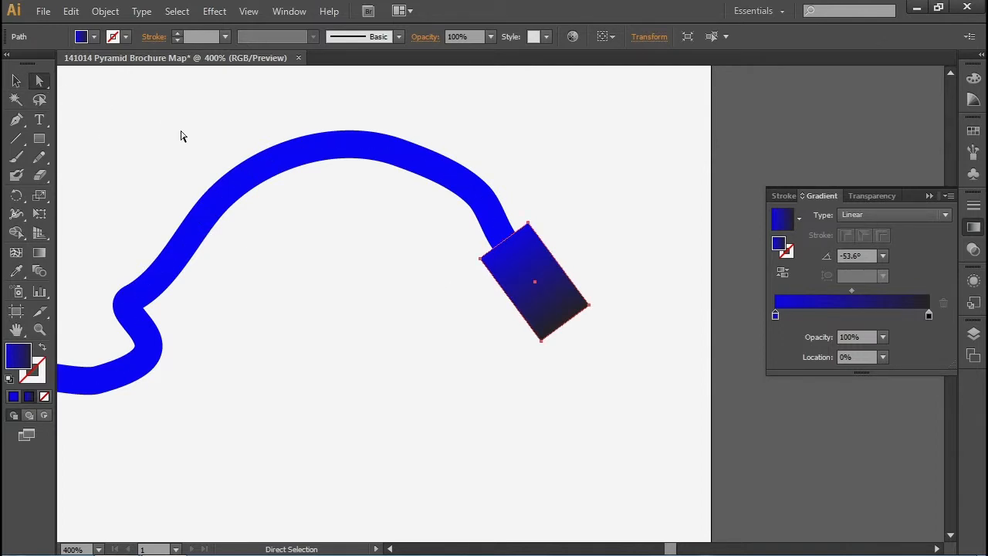
left_click(529, 226)
left_click(529, 227)
left_click_drag(529, 226, 512, 230)
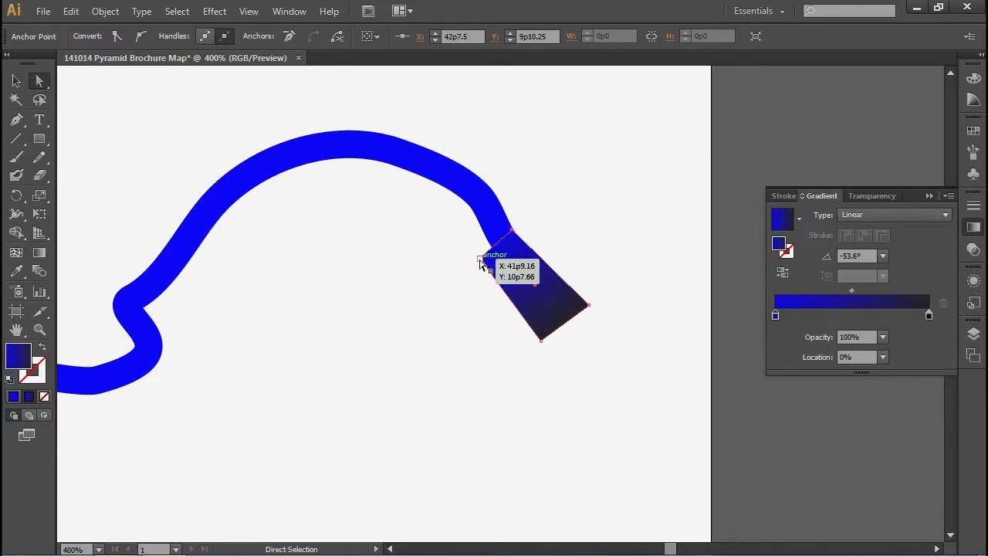
left_click_drag(482, 261, 491, 242)
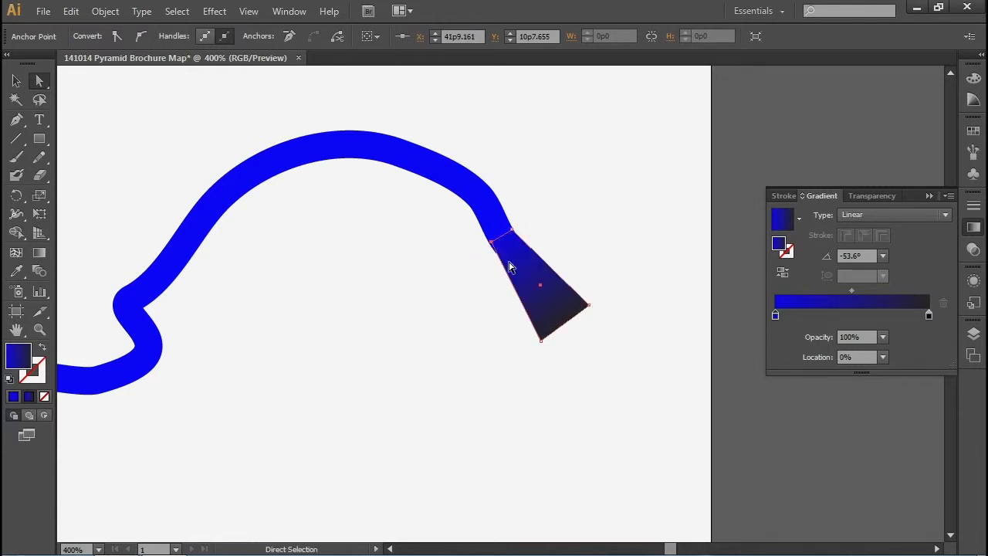
left_click_drag(541, 340, 512, 355)
left_click_drag(589, 309, 610, 297)
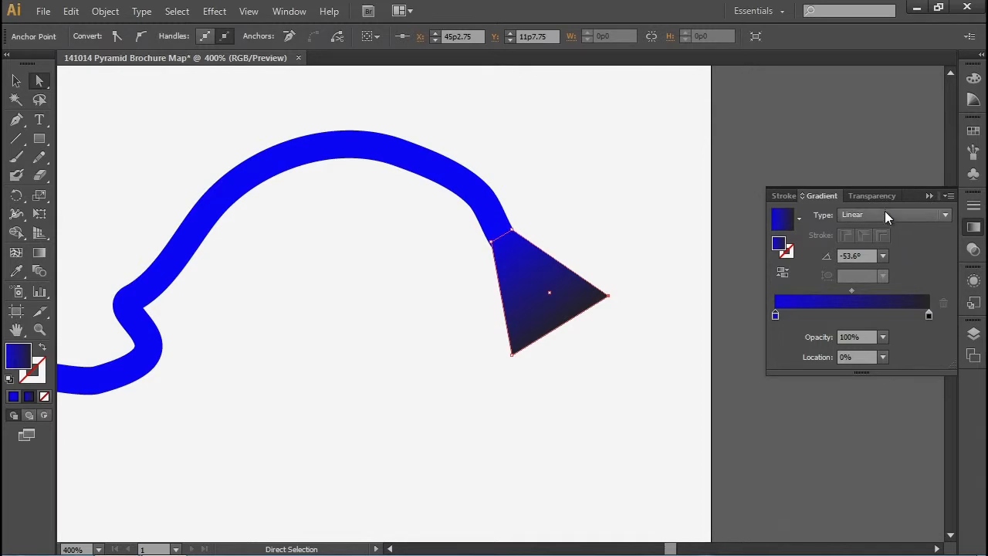
Set the blue gradient stop's opacity to 0% and swap the stops, with black at location 0% and blue at 100%.
left_click(883, 337)
left_click(899, 352)
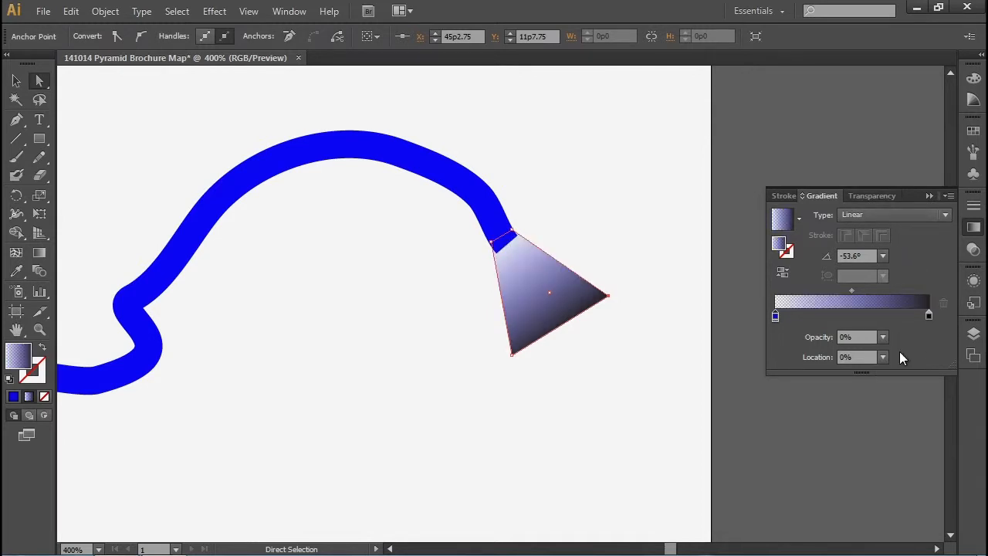
mouse_move(929, 314)
left_mouse_down()
mouse_move(822, 315)
mouse_move(929, 316)
left_mouse_up()
left_click(775, 317)
left_click_drag(823, 317, 776, 317)
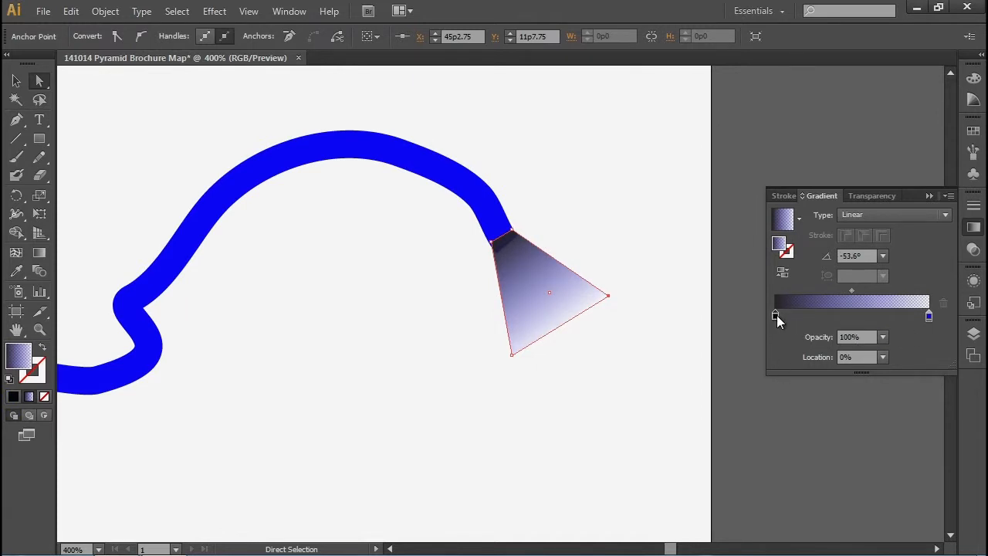
Set the black gradient stop's opacity to 0% and the blue stop's opacity to 100%.
left_click(883, 338)
left_click(891, 350)
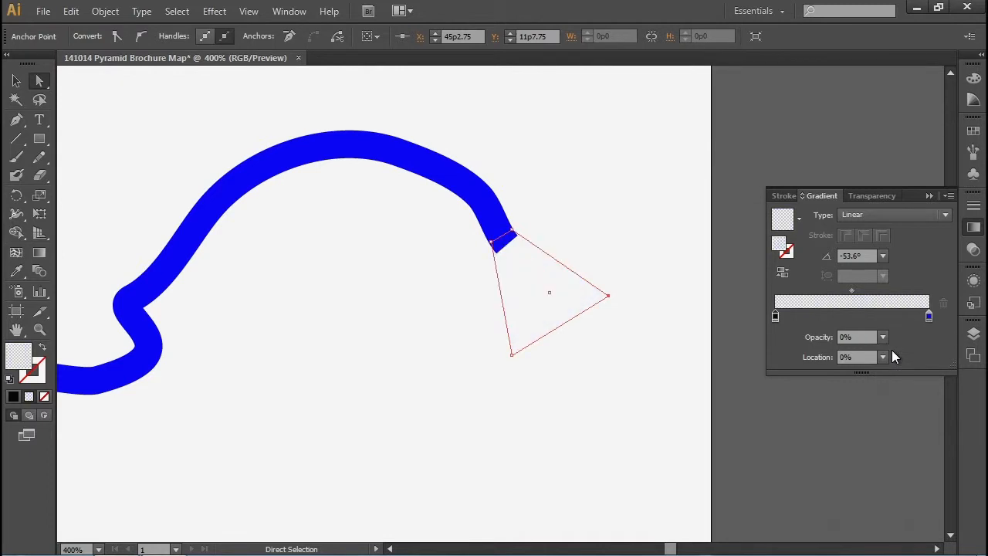
left_click(929, 317)
left_click(882, 337)
left_click(902, 523)
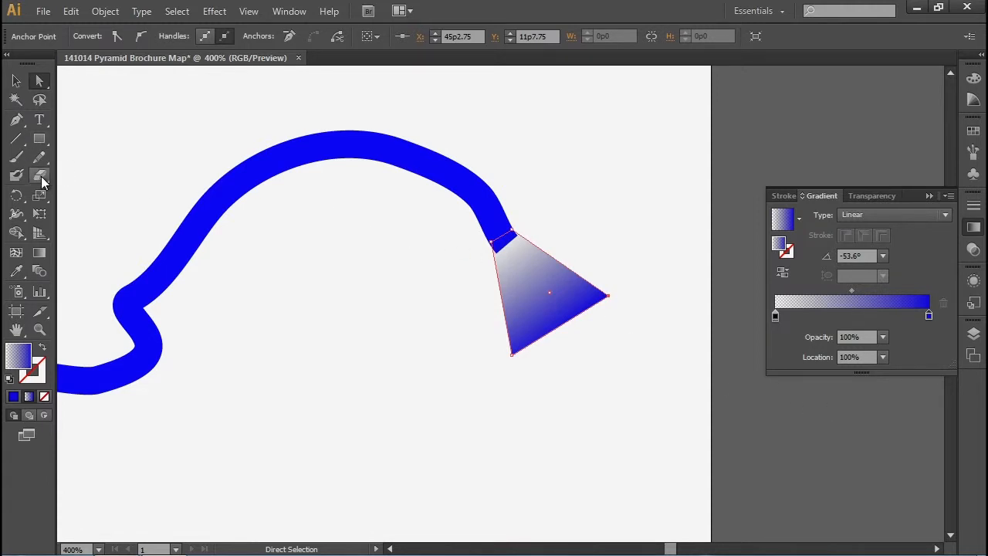
Redirect the flared shape's gradient so blue starts at the line and fades out towards the wide end, leaving the shape deselected.
left_click(43, 259)
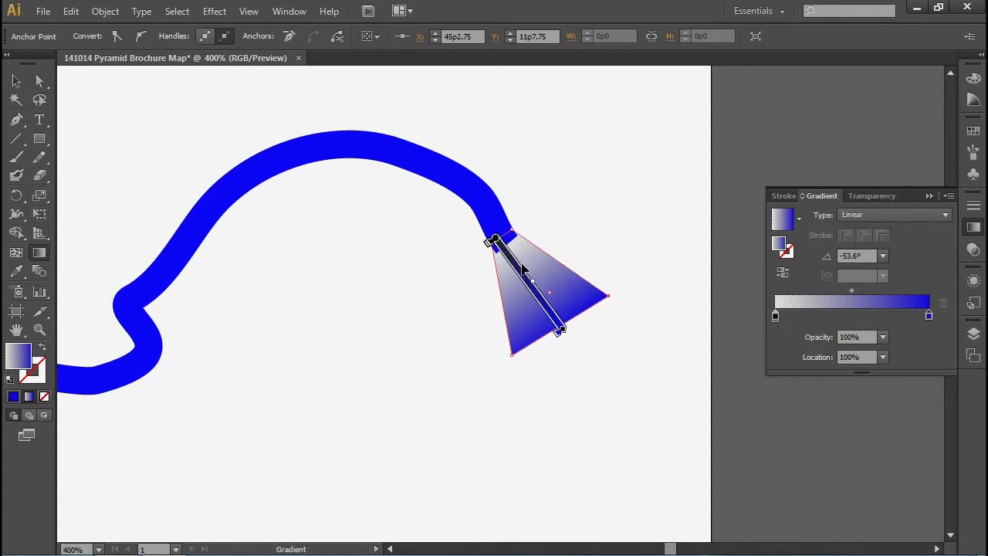
mouse_move(500, 264)
left_mouse_down()
mouse_move(549, 313)
mouse_move(486, 249)
mouse_move(482, 256)
left_mouse_up()
mouse_move(551, 315)
left_mouse_down()
mouse_move(505, 240)
mouse_move(484, 242)
left_mouse_up()
left_click_drag(575, 302, 512, 241)
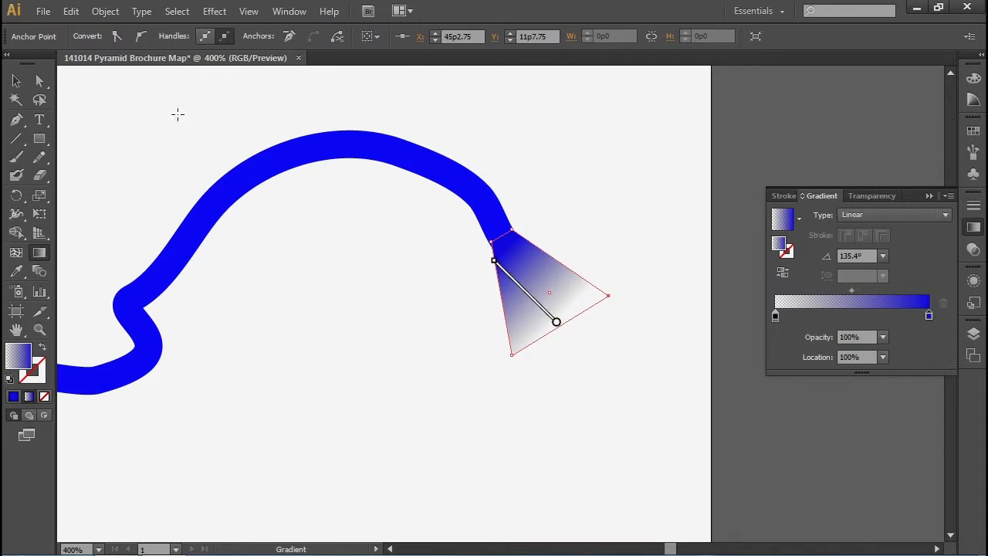
left_click(17, 80)
left_click(131, 114)
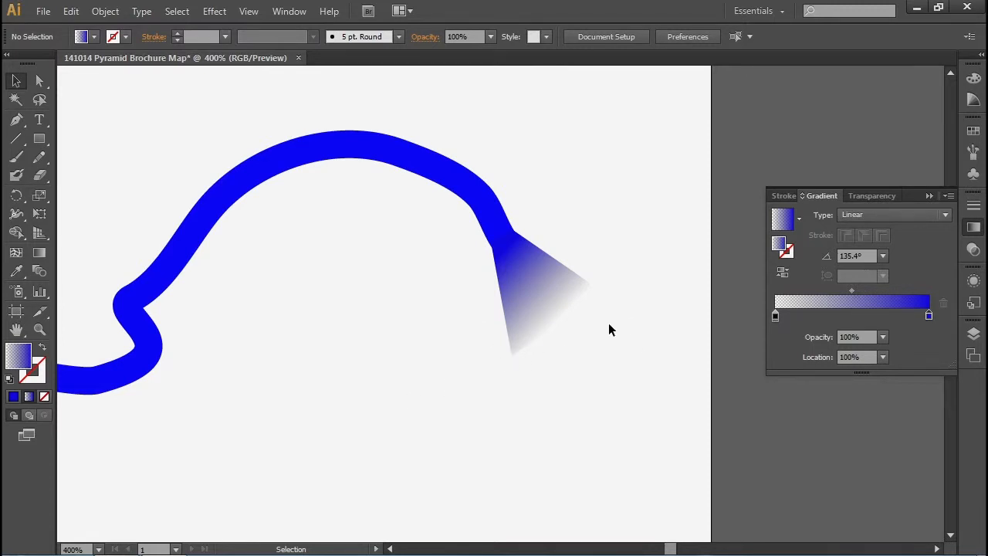
Add a new layer above the existing ones for details at the left end of the blue line.
key("ctrl+0")
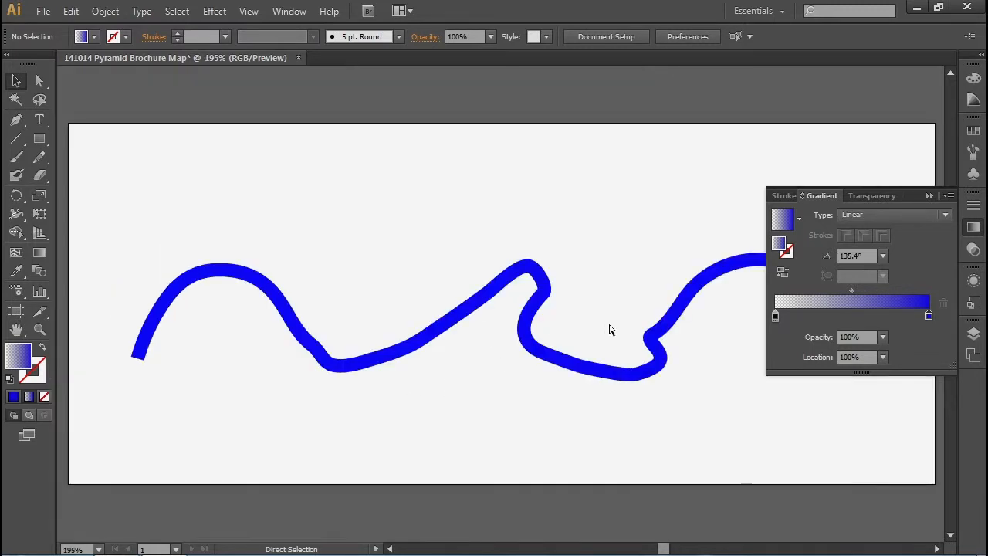
left_click(929, 196)
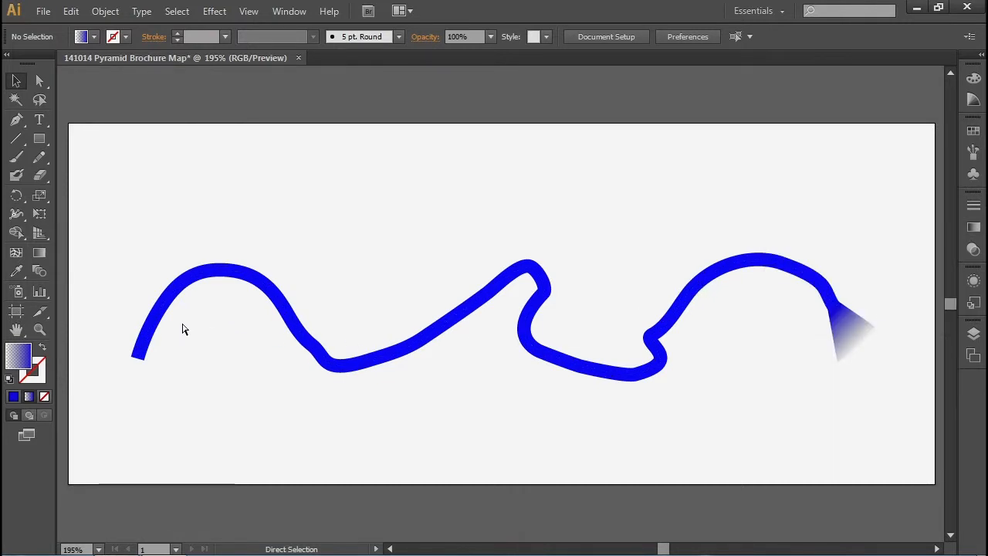
key("ctrl+plus")
left_click_drag(137, 391, 438, 328)
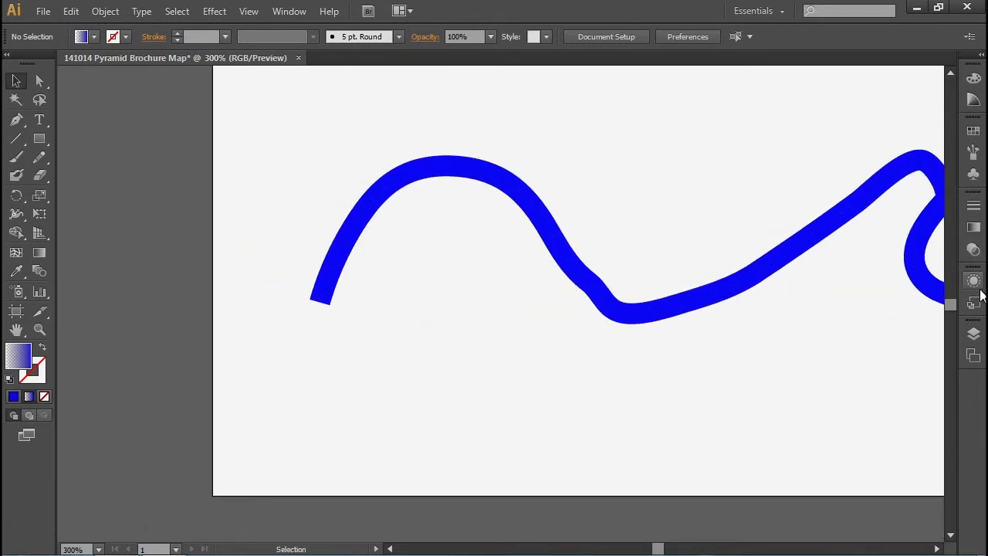
left_click(974, 337)
left_click(971, 342)
left_click(912, 466)
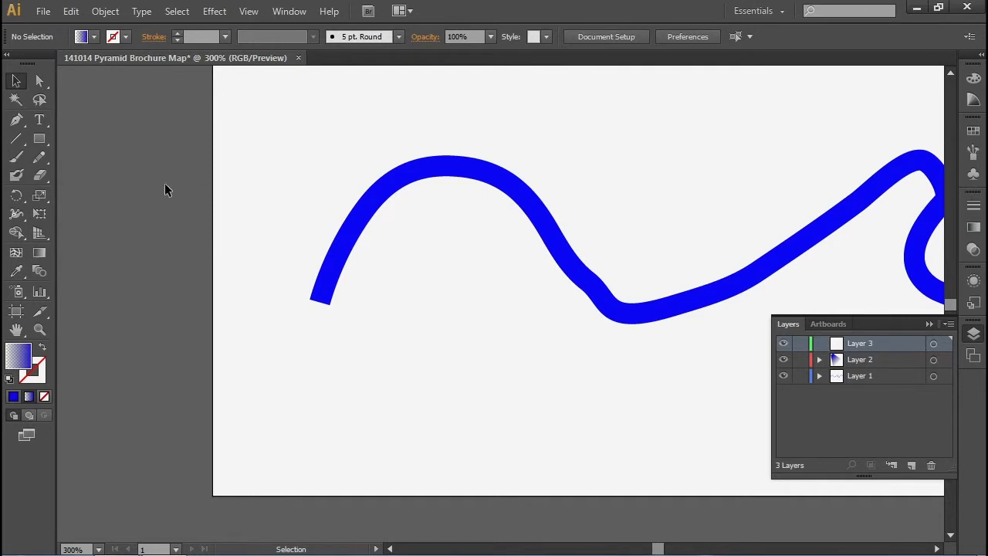
Draw a wavy pencil line running down from the left end of the thick blue line.
left_click(39, 157)
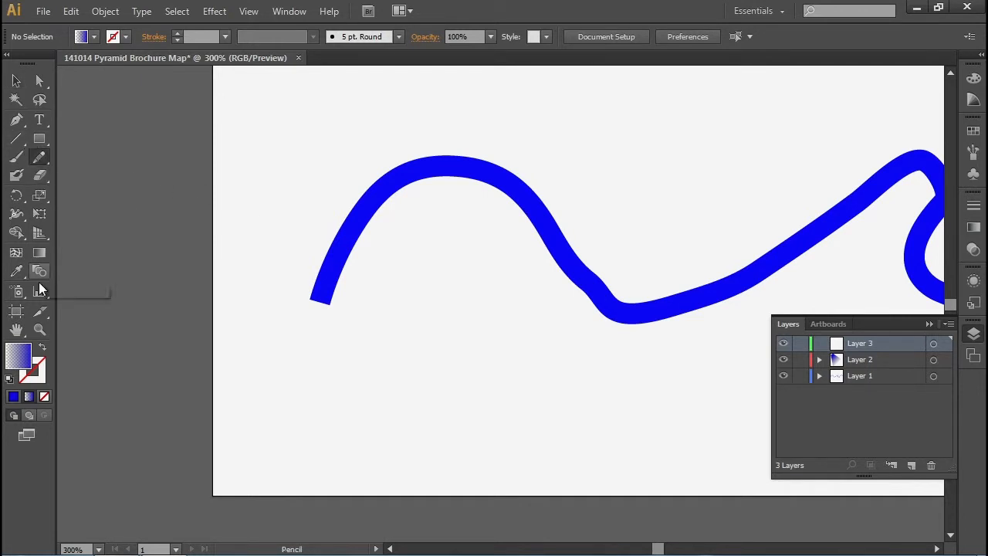
left_click(12, 398)
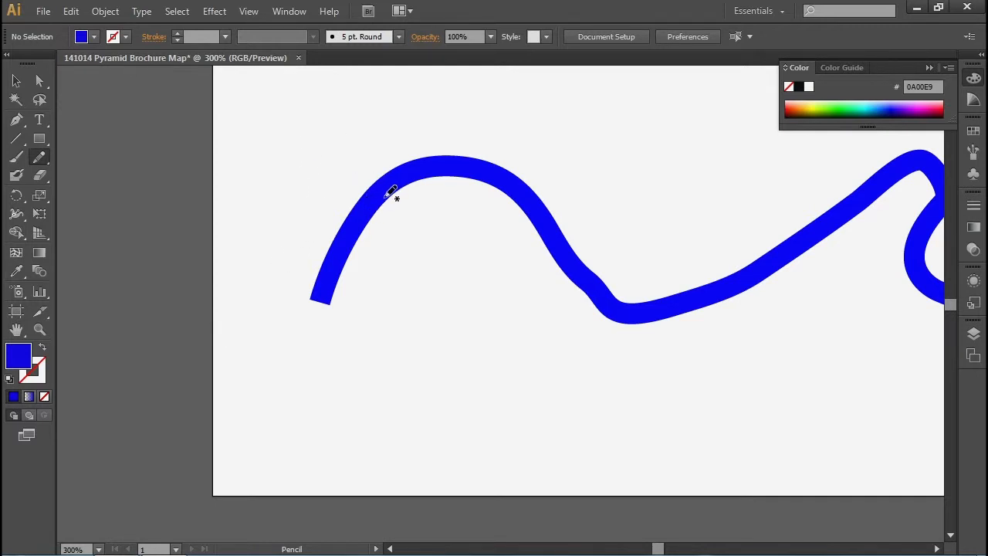
mouse_move(340, 264)
left_mouse_down()
mouse_move(350, 342)
mouse_move(325, 398)
mouse_move(334, 446)
left_mouse_up()
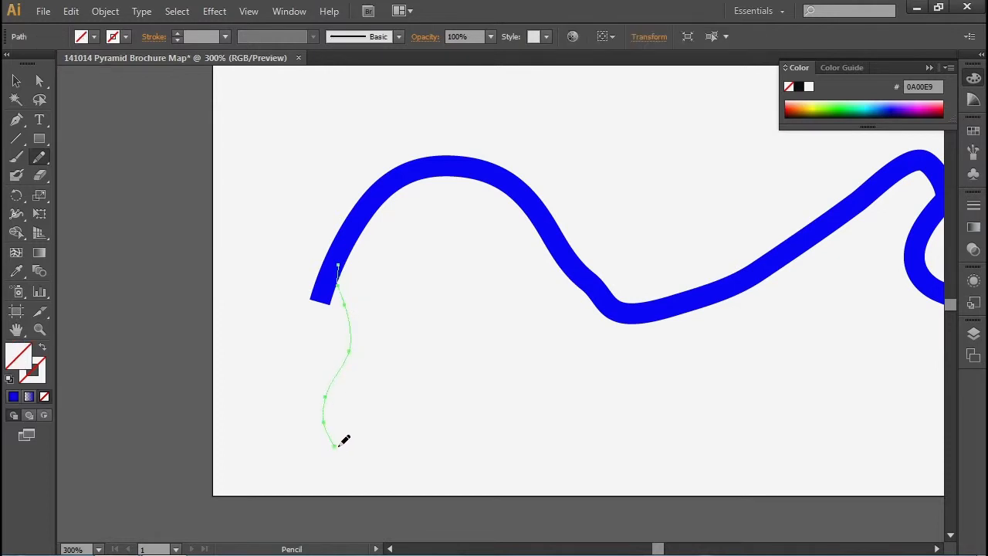
Give the wavy line a 3 pt solid blue 0A00E9 stroke and apply the tapering triangular width profile.
left_click(176, 34)
left_click(176, 32)
left_click(176, 32)
left_click(176, 32)
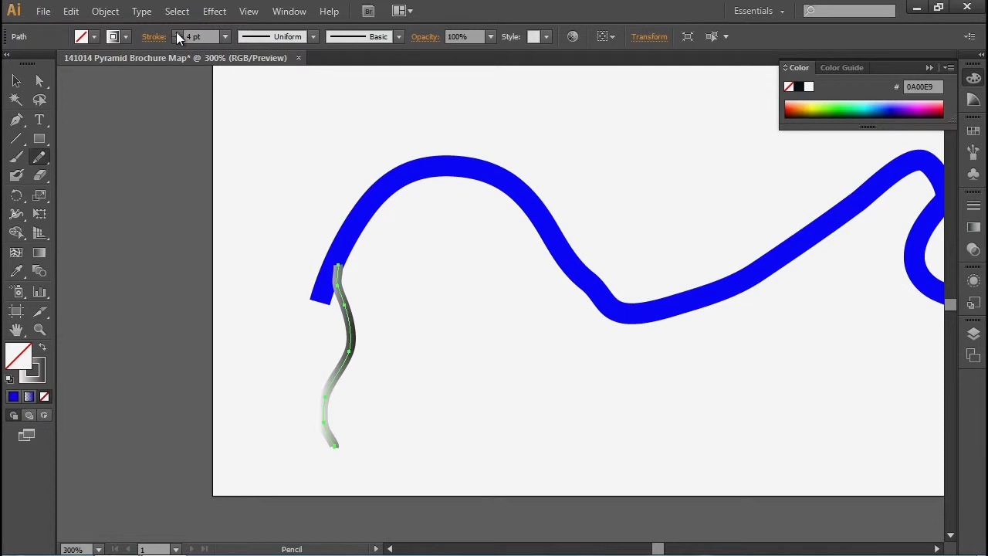
left_click(13, 398)
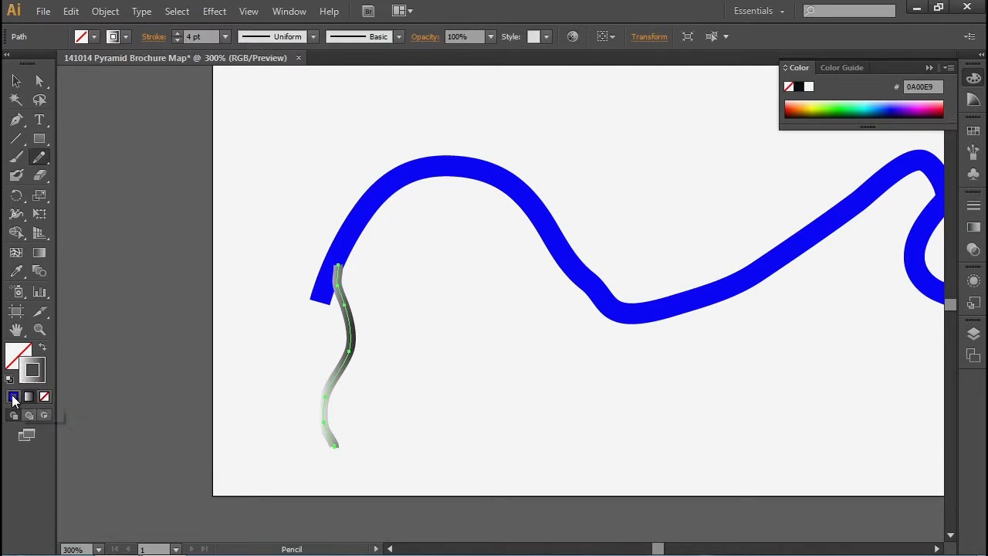
left_click(13, 398)
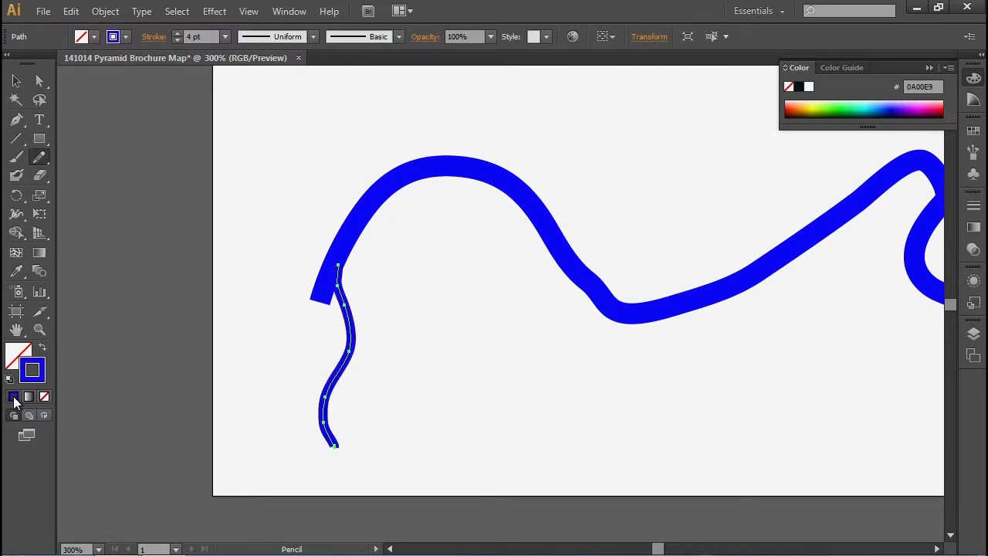
left_click(178, 40)
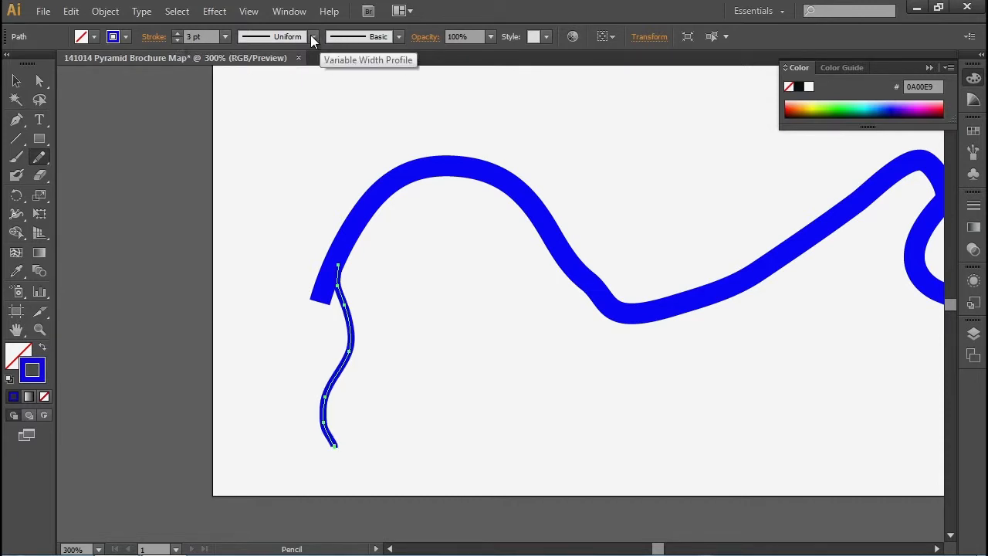
left_click(312, 38)
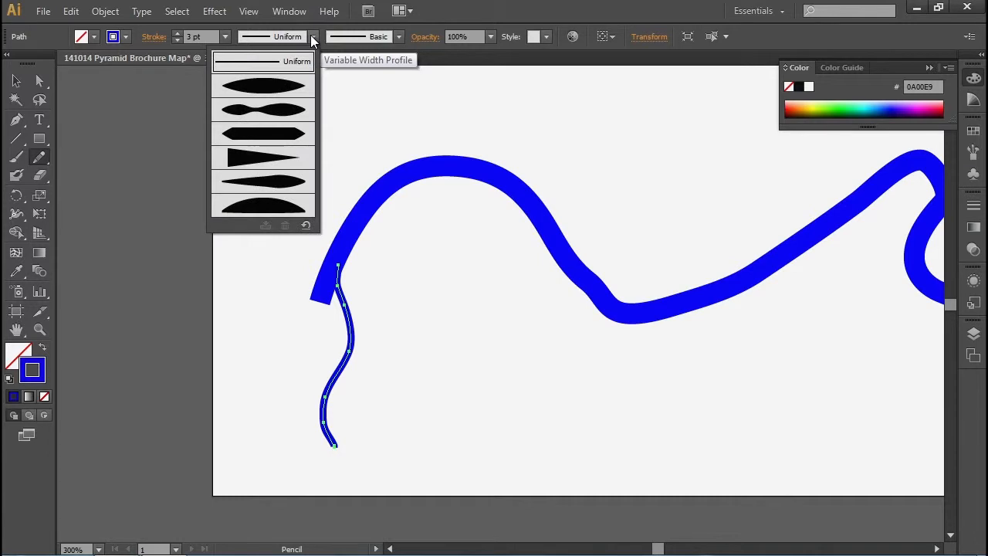
left_click(255, 157)
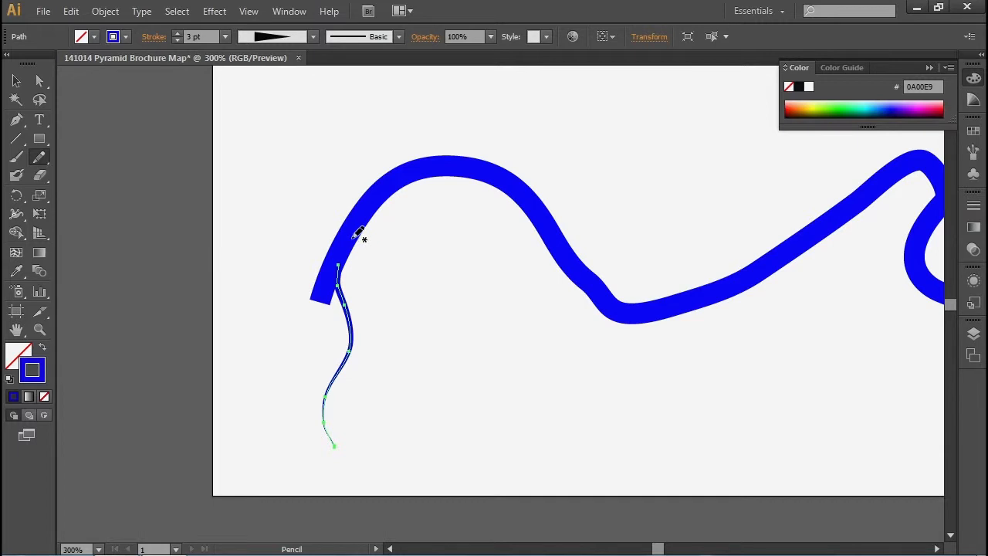
Draw seven more wavy pencil lines branching out on both sides of the thick blue line's left end.
mouse_move(330, 286)
left_mouse_down()
mouse_move(318, 363)
mouse_move(295, 398)
mouse_move(285, 445)
left_mouse_up()
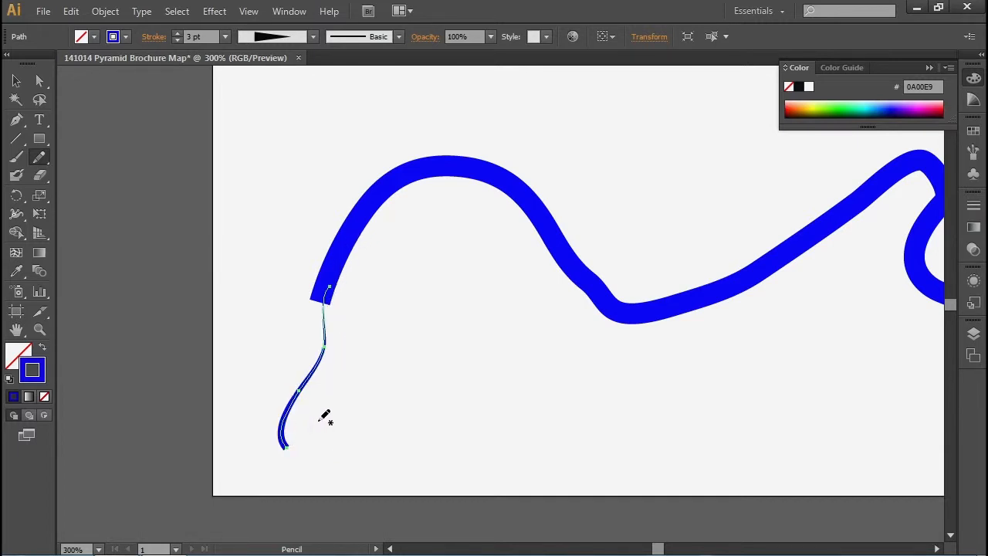
mouse_move(356, 229)
left_mouse_down()
mouse_move(361, 265)
mouse_move(401, 319)
mouse_move(402, 404)
left_mouse_up()
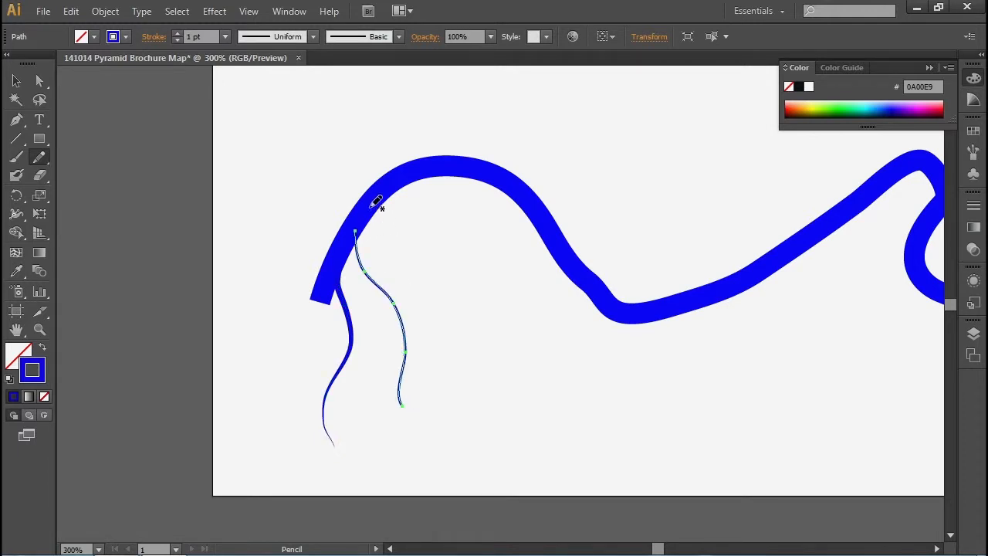
left_click_drag(382, 204, 423, 344)
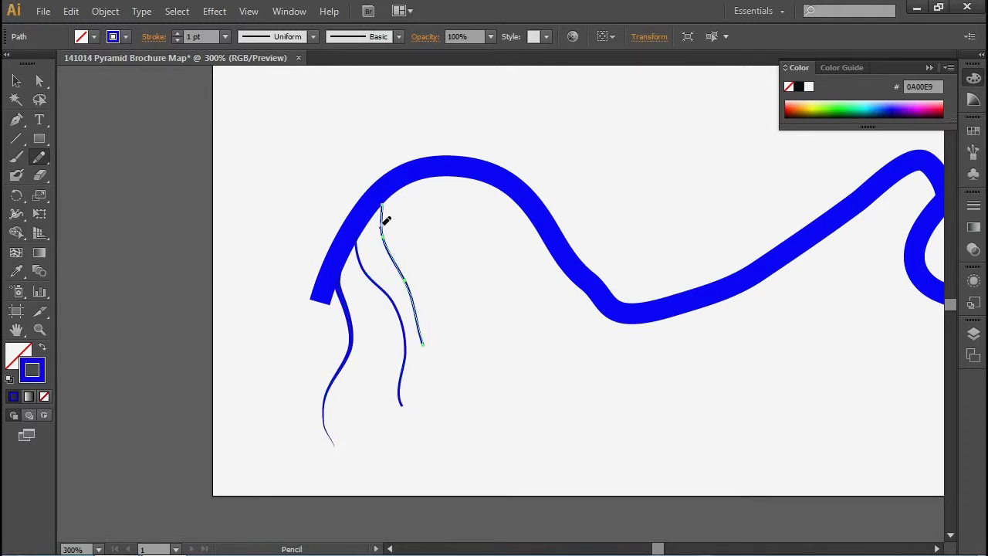
left_click_drag(356, 210, 255, 231)
mouse_move(378, 188)
left_mouse_down()
mouse_move(304, 171)
mouse_move(228, 180)
left_mouse_up()
mouse_move(323, 263)
left_mouse_down()
mouse_move(265, 292)
mouse_move(228, 330)
left_mouse_up()
mouse_move(318, 289)
left_mouse_down()
mouse_move(290, 323)
mouse_move(256, 398)
mouse_move(308, 380)
mouse_move(287, 421)
left_mouse_up()
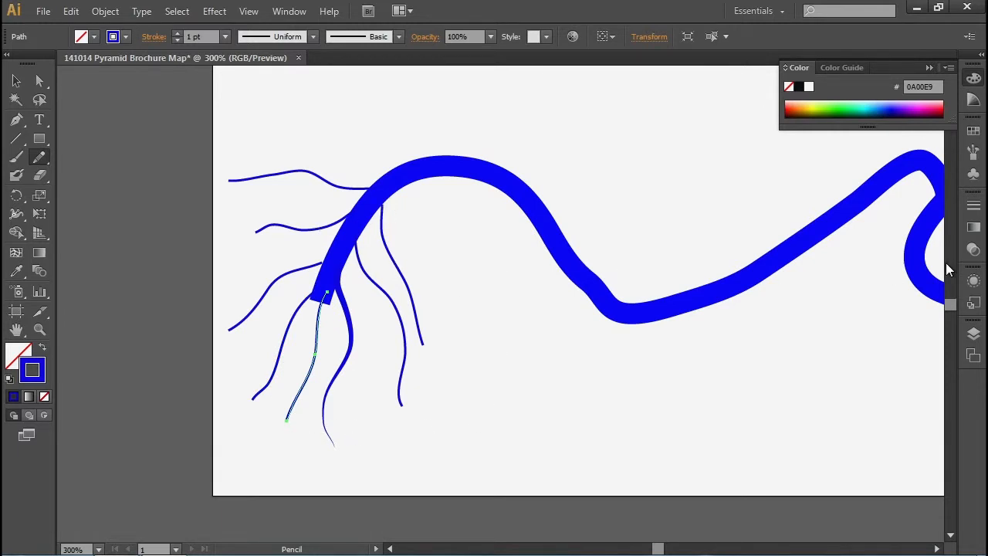
Select all lines on Layer 3, set their stroke to 2 pt and apply the tapering triangular width profile.
left_click(974, 333)
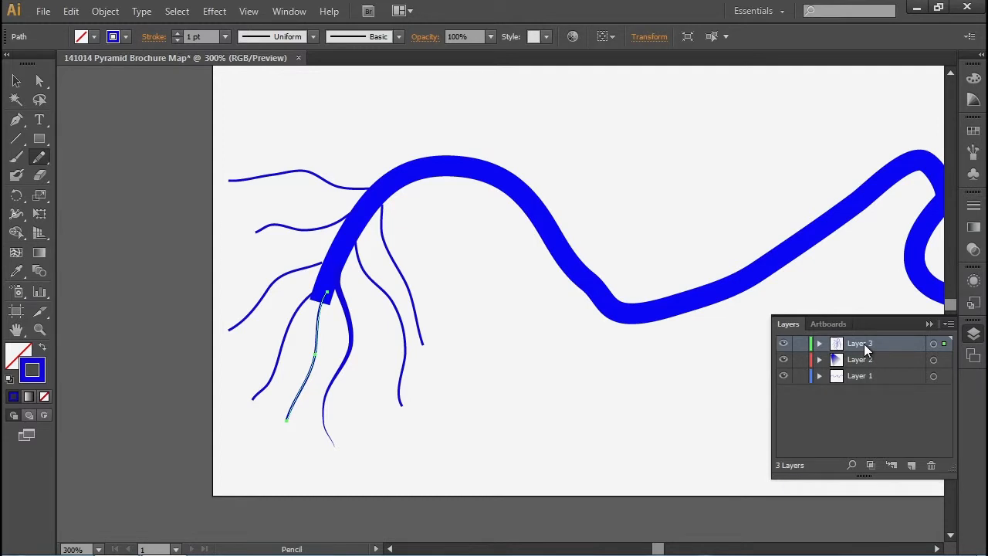
left_click(934, 344)
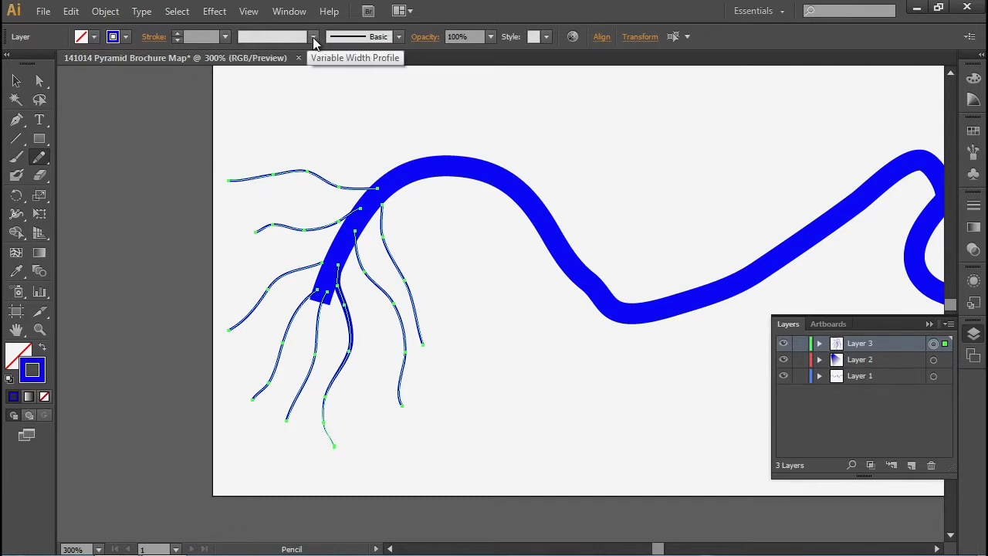
left_click(176, 33)
left_click(176, 33)
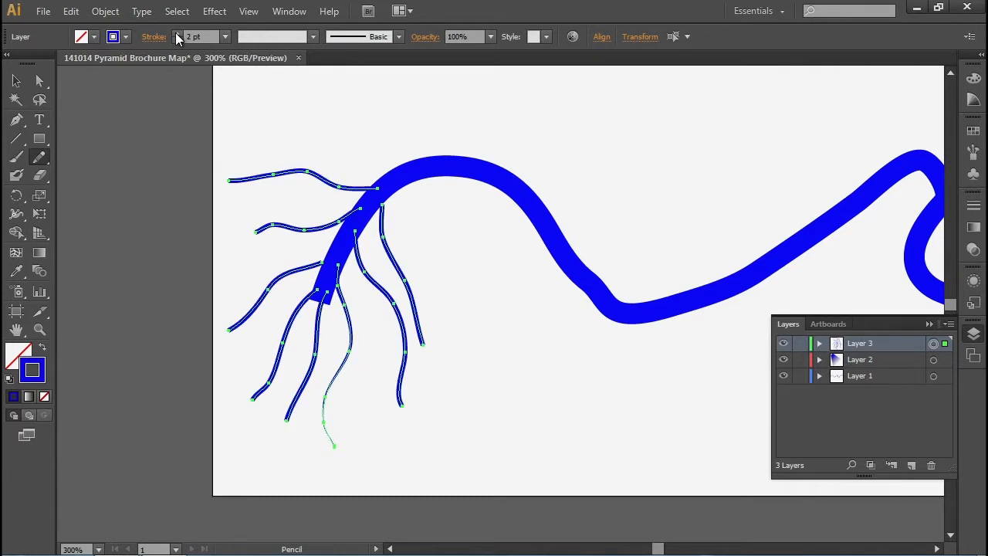
left_click(312, 38)
left_click(276, 160)
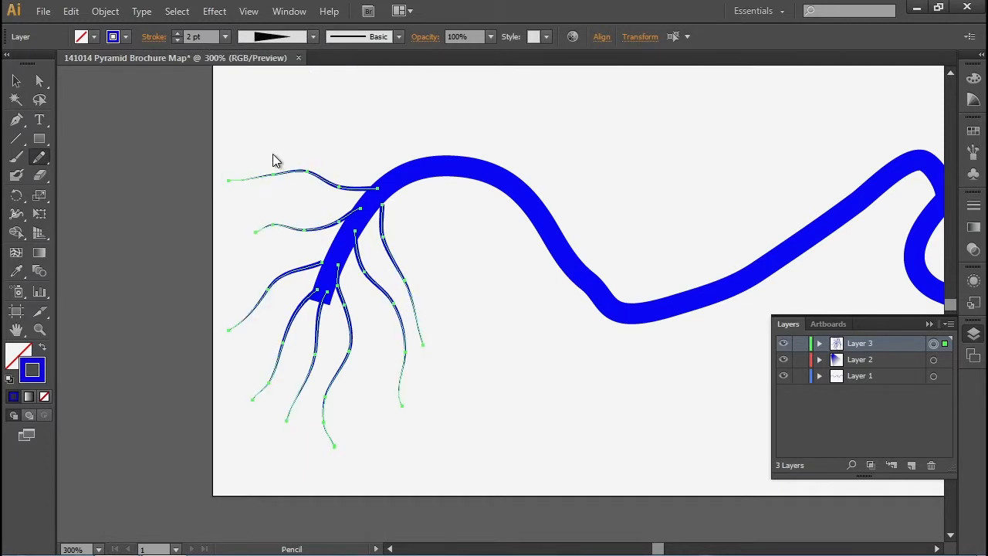
Increase the stroke weight of all the branch lines on Layer 3 to 5 pt.
left_click(176, 33)
left_click(176, 33)
left_click(177, 33)
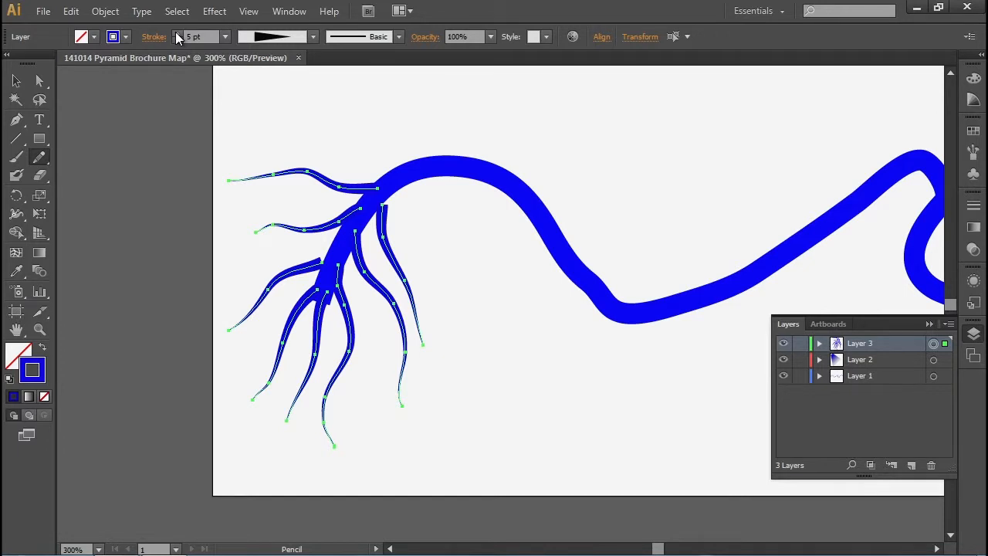
Move the inner end points of the protruding branch lines into the thick river line so they join it cleanly, and deselect.
left_click(39, 80)
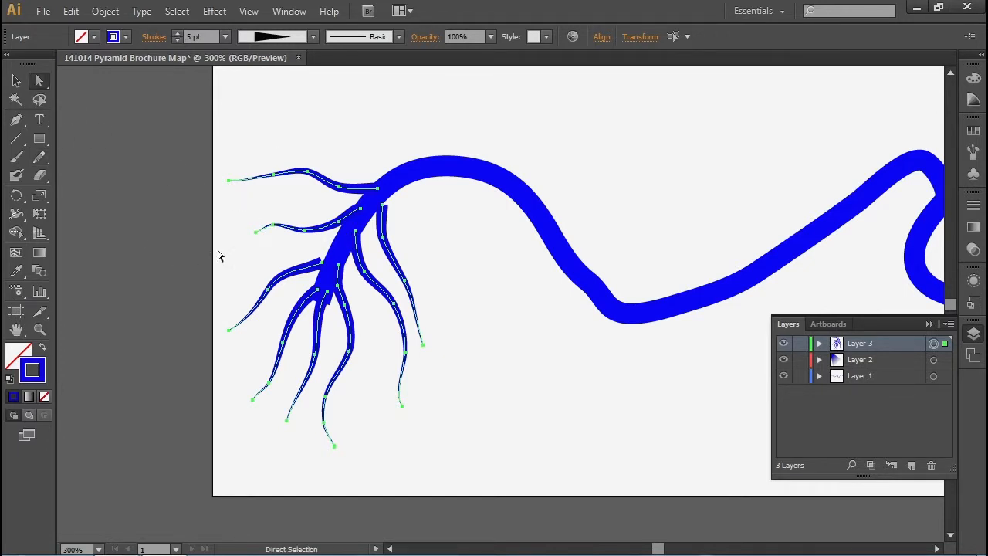
left_click_drag(321, 263, 332, 264)
left_click_drag(327, 308, 323, 310)
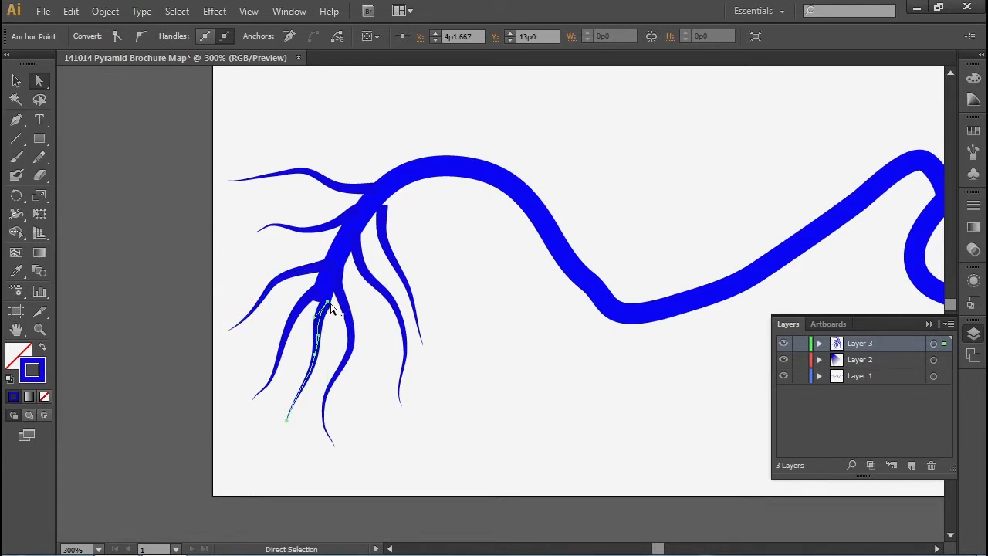
left_click_drag(326, 304, 326, 299)
left_click(383, 210)
left_click_drag(383, 210, 381, 192)
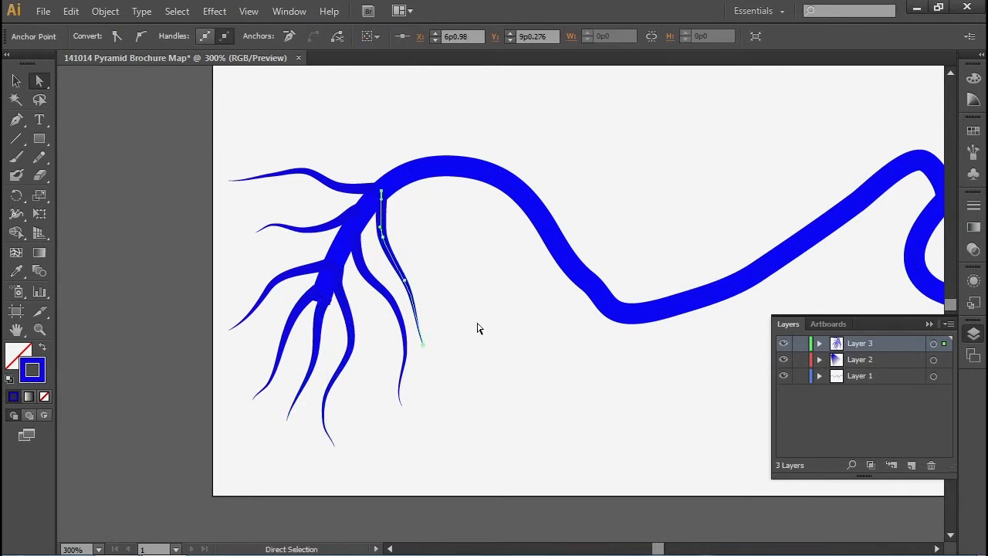
key("ctrl+0")
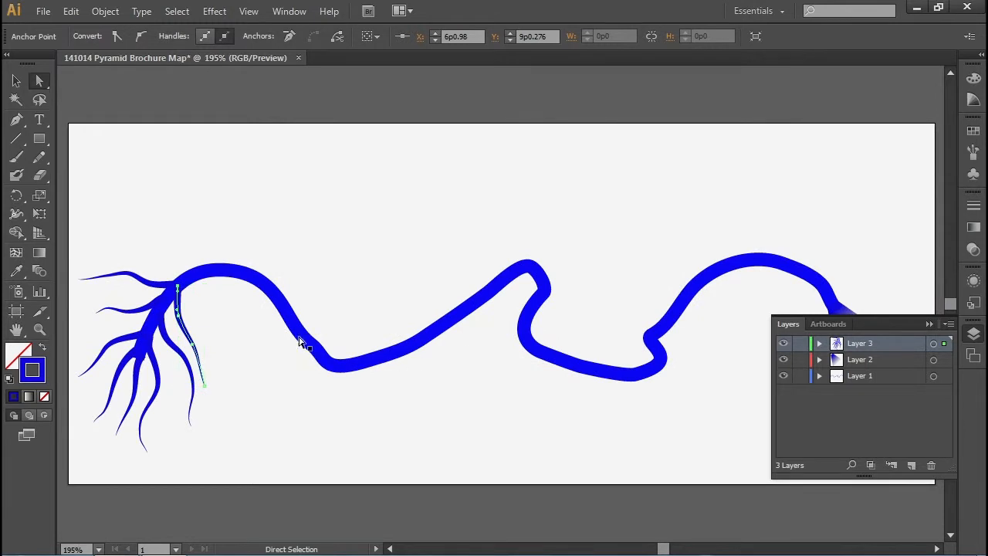
left_click(17, 82)
left_click(516, 446)
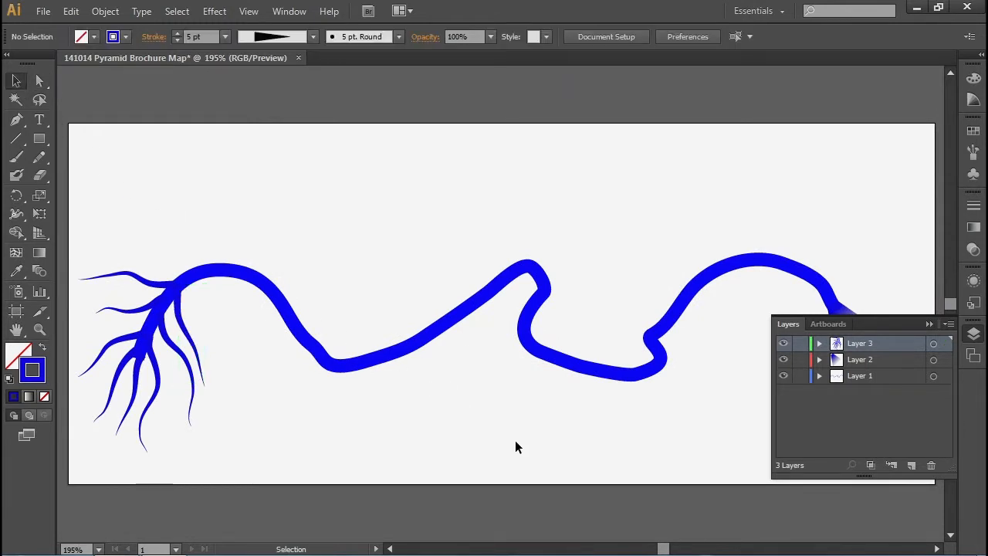
left_click(927, 324)
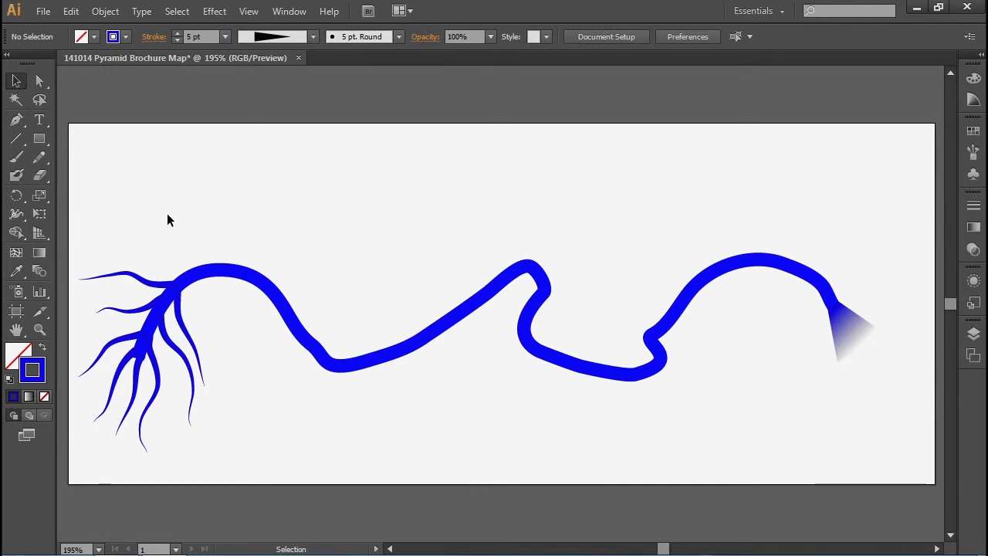
Draw a small square with brown 944A00 fill and no stroke above the river's first dip.
left_click_drag(47, 142, 79, 142)
left_click(12, 355)
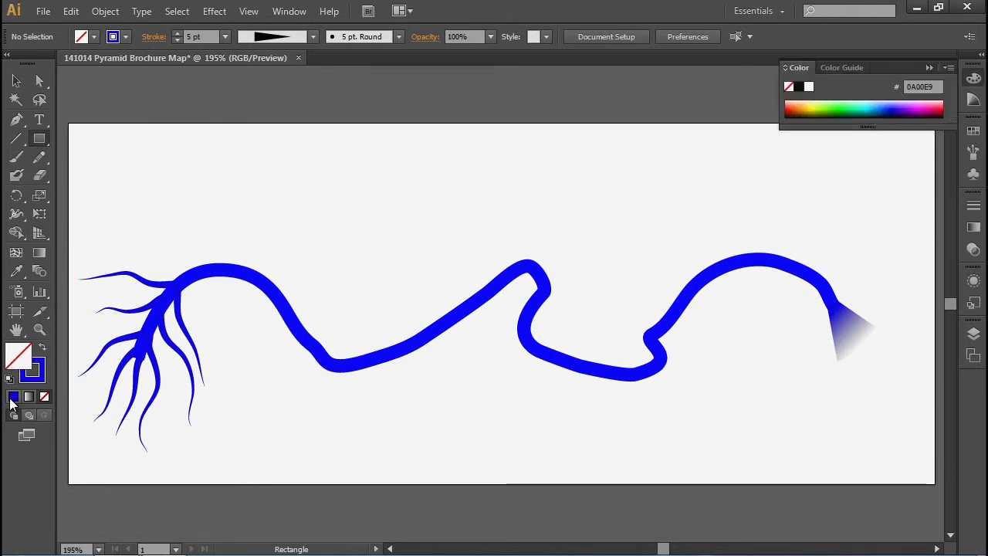
left_click(12, 399)
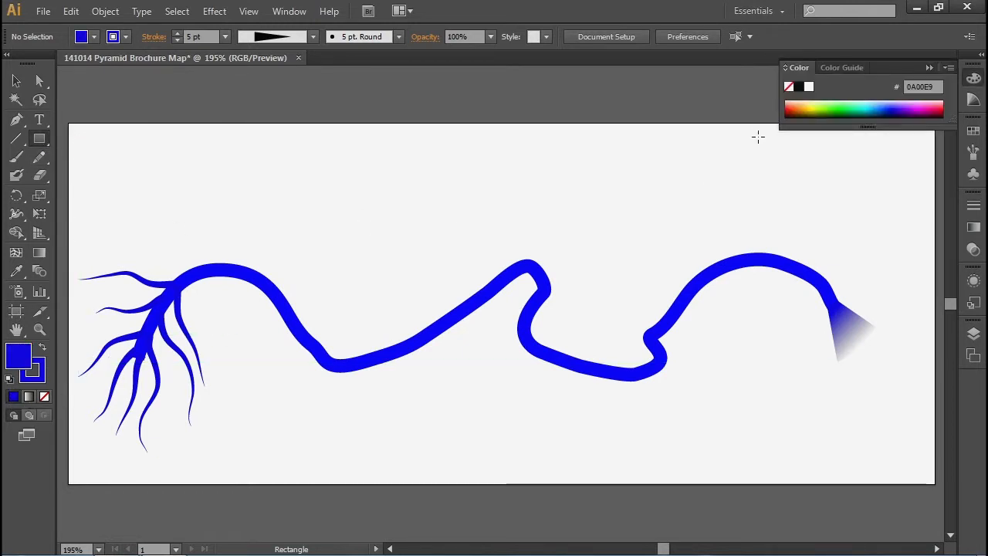
left_click_drag(831, 103, 803, 107)
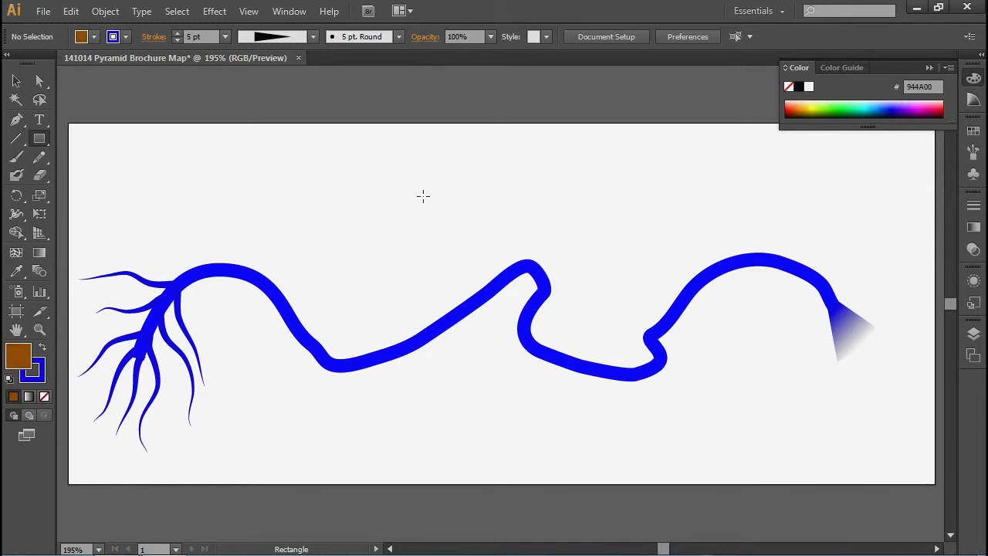
left_click_drag(333, 245, 379, 290)
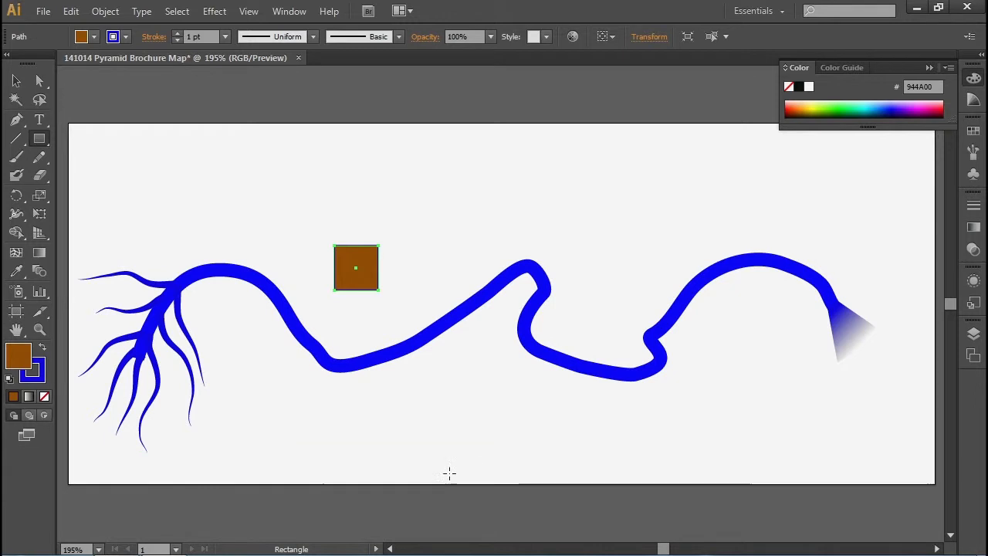
left_click(44, 397)
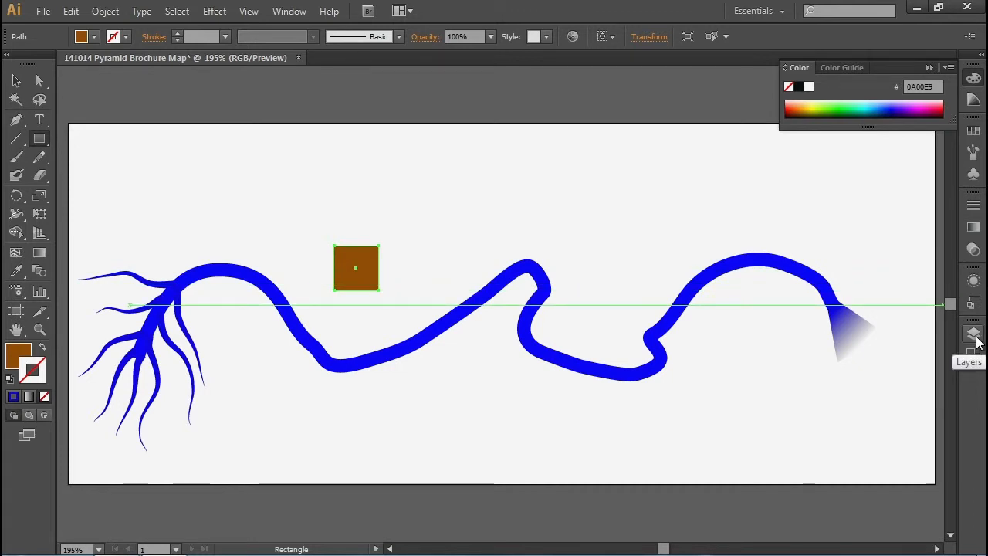
Apply the 3D Effect 1 graphic style from the 3D Effects library to the square.
left_click(972, 306)
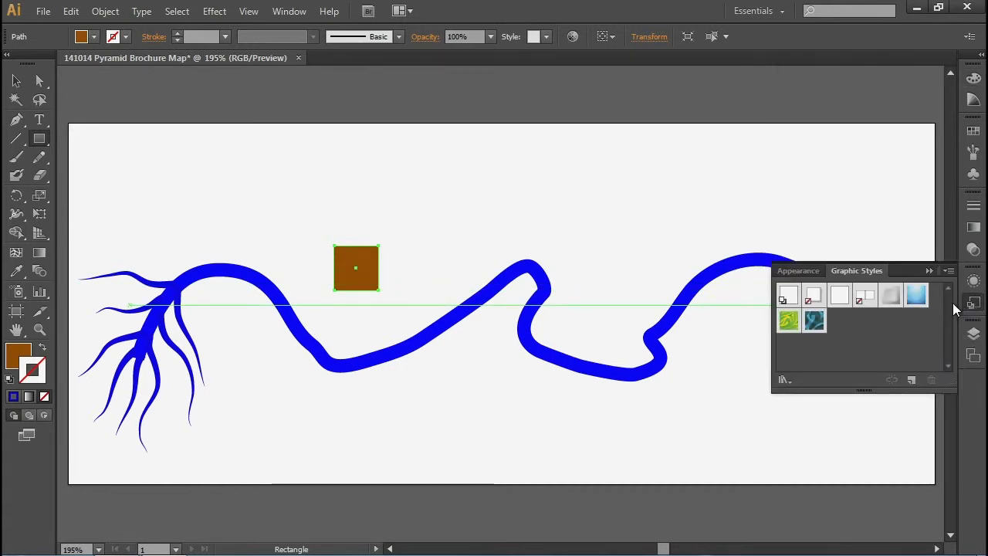
left_click(786, 380)
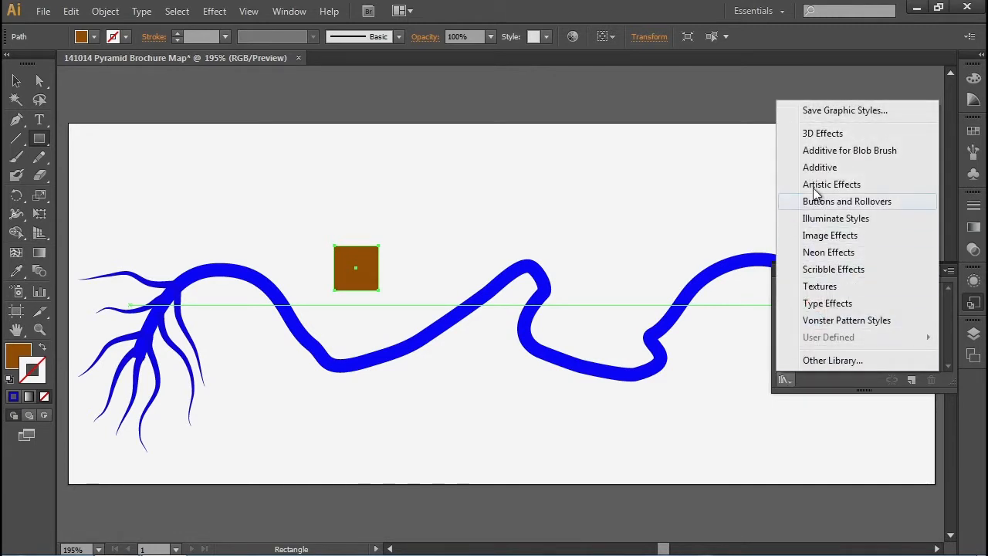
left_click(817, 137)
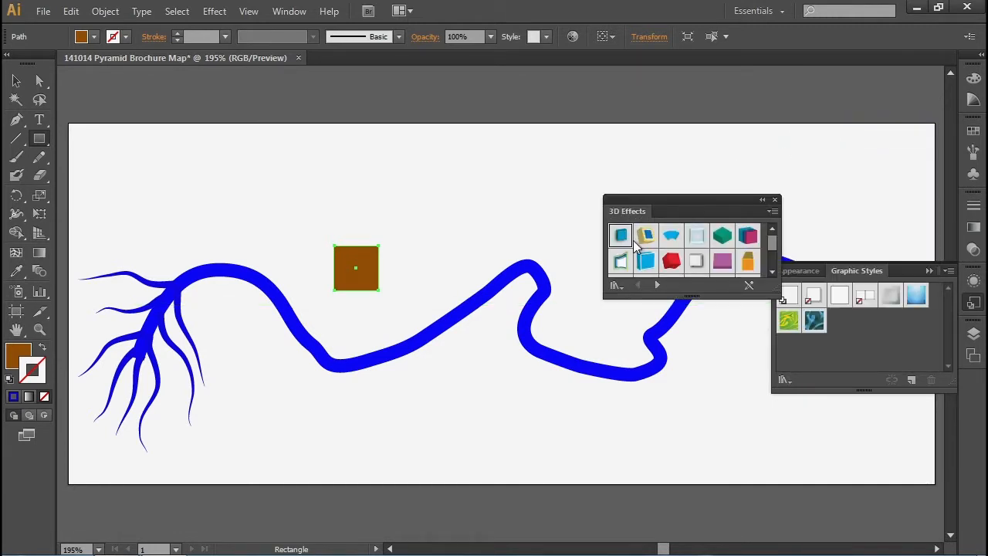
left_click(621, 236)
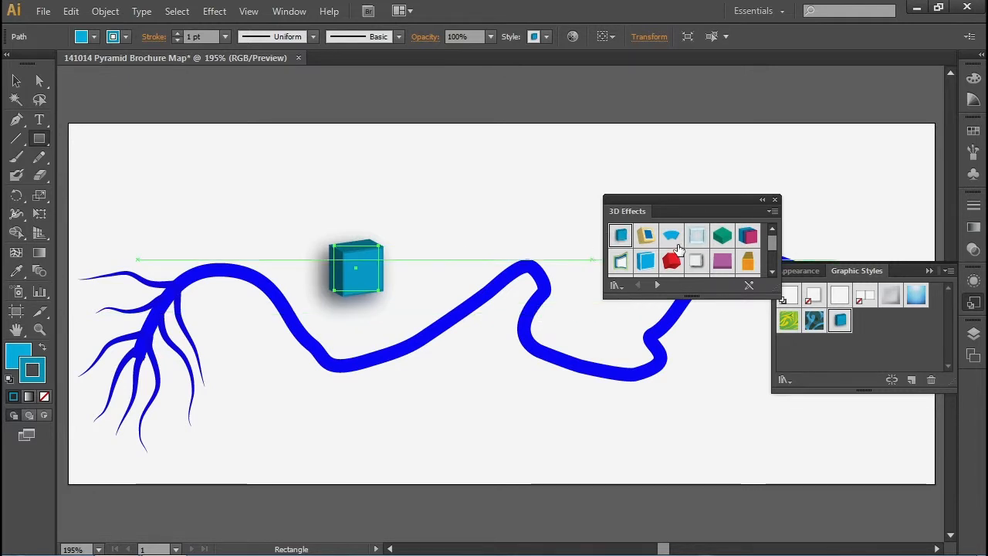
Change the 3D square's stroke colour to magenta F400D8 in its appearance settings.
left_click(800, 269)
left_click(798, 270)
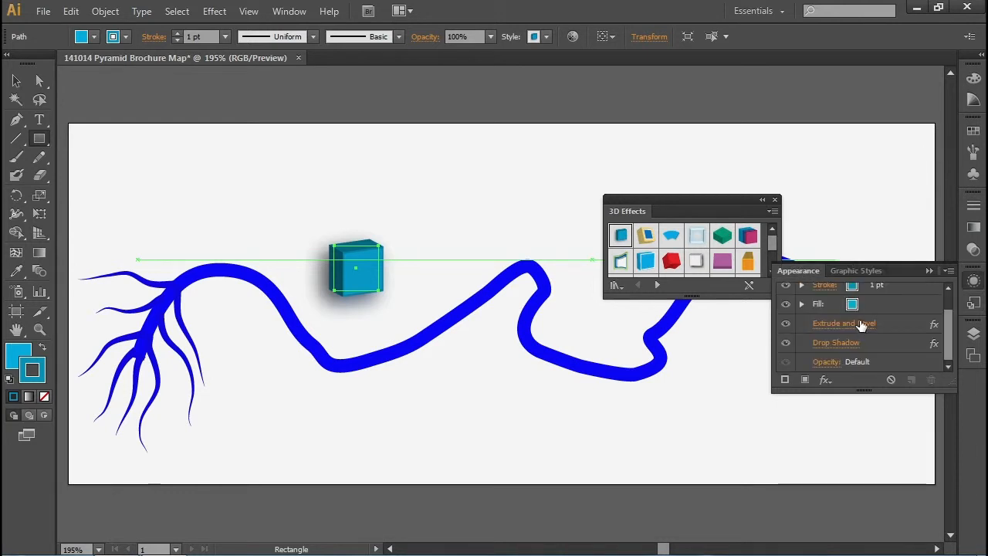
scroll(948, 308, "up", 2)
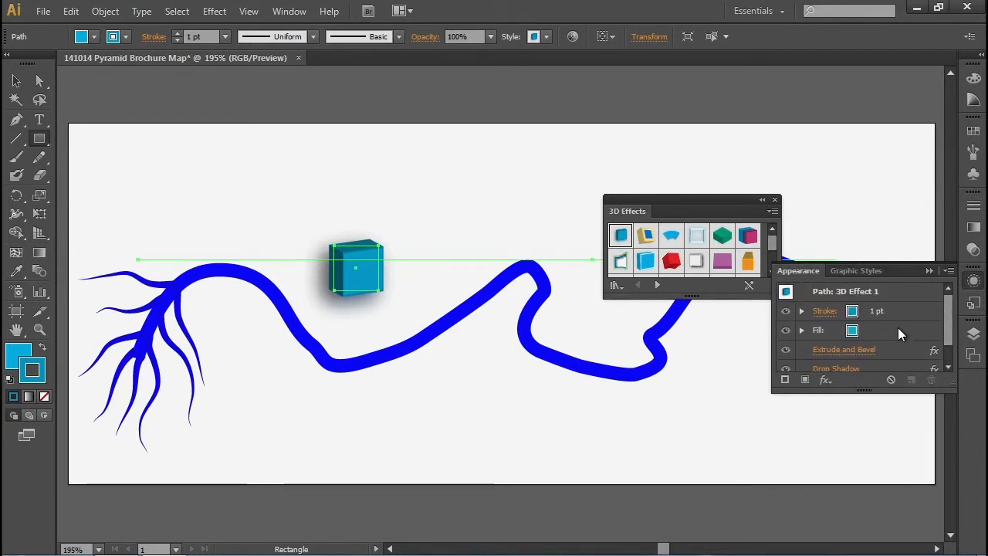
left_click(852, 313)
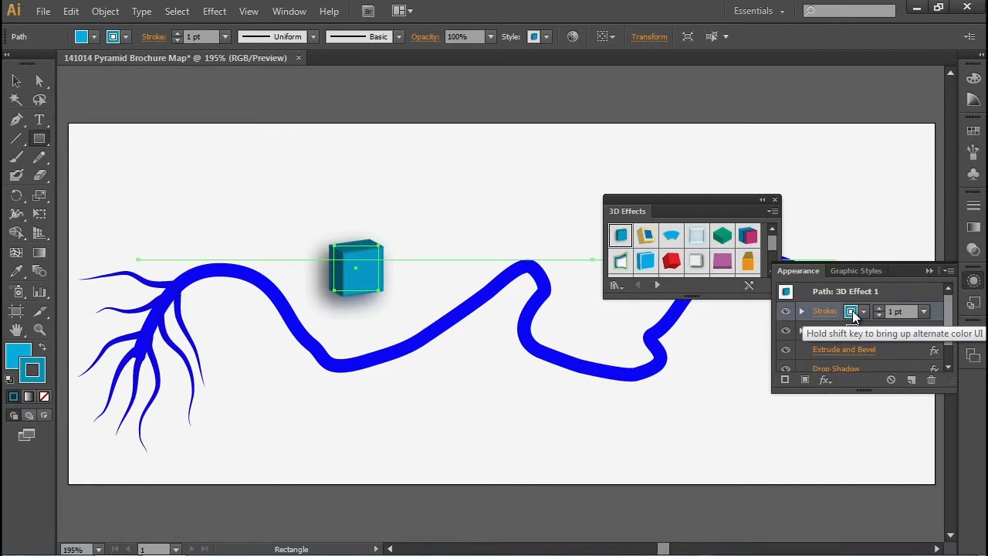
left_click(852, 311, "shift")
left_click(792, 451)
left_click_drag(822, 446, 824, 447)
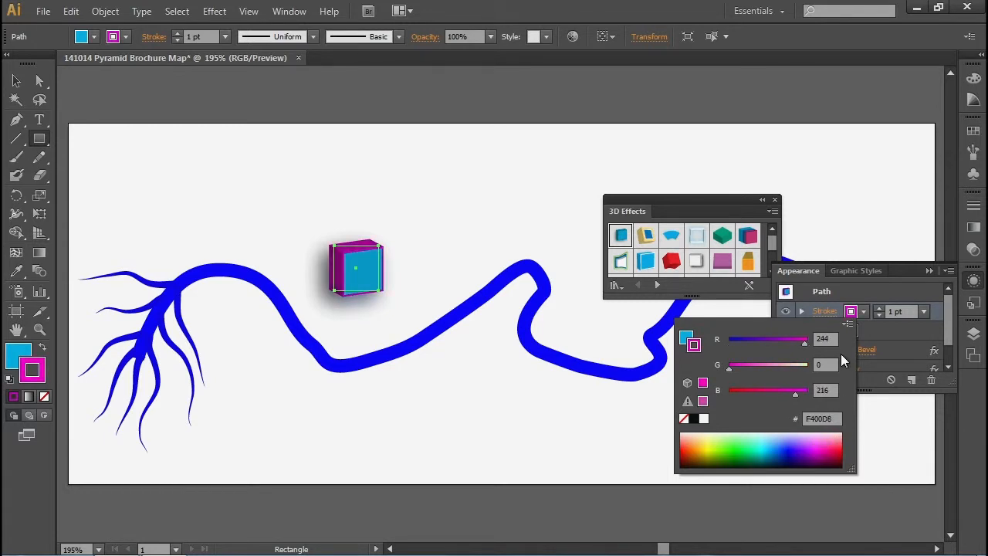
Change the 3D square's fill colour to green 06D400.
left_click(886, 326)
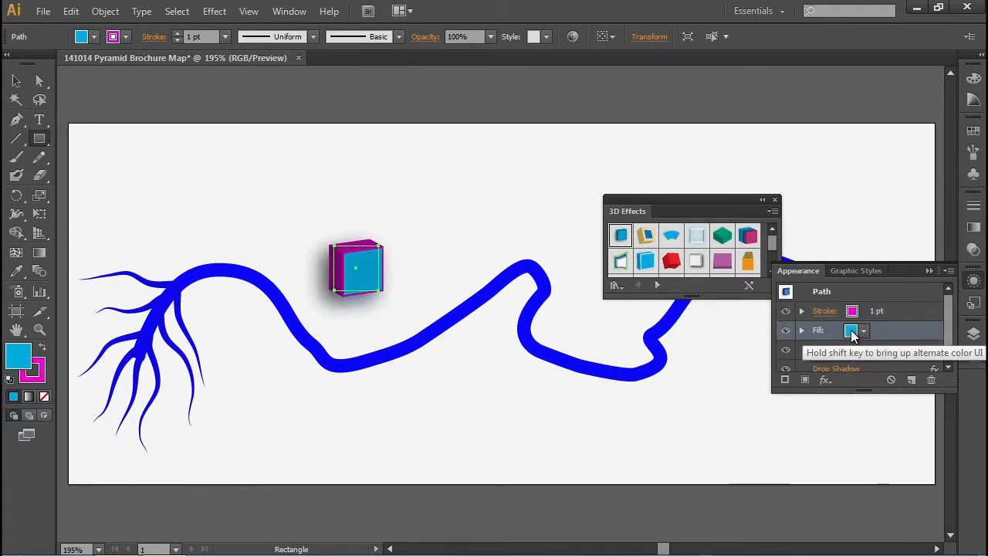
left_click(853, 332, "shift")
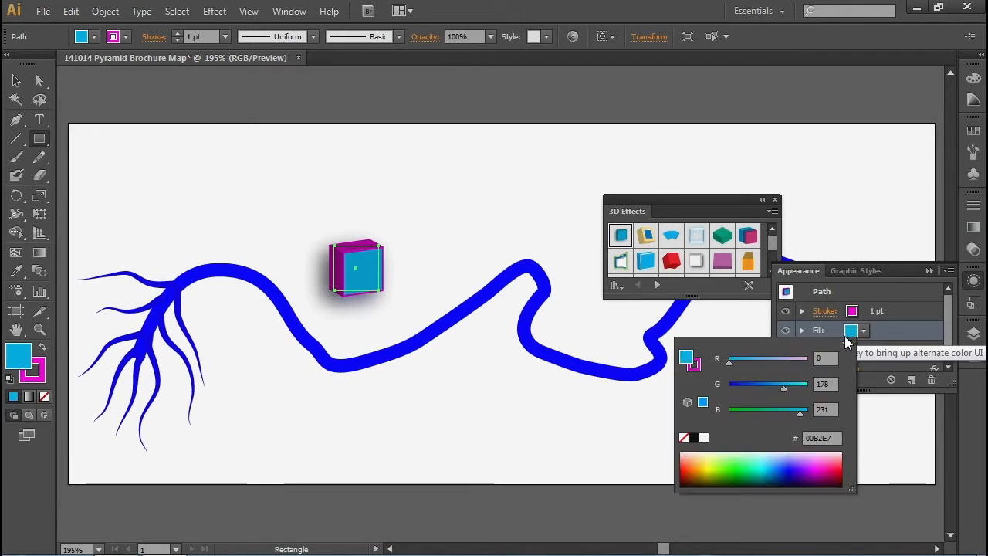
left_click_drag(794, 463, 737, 464)
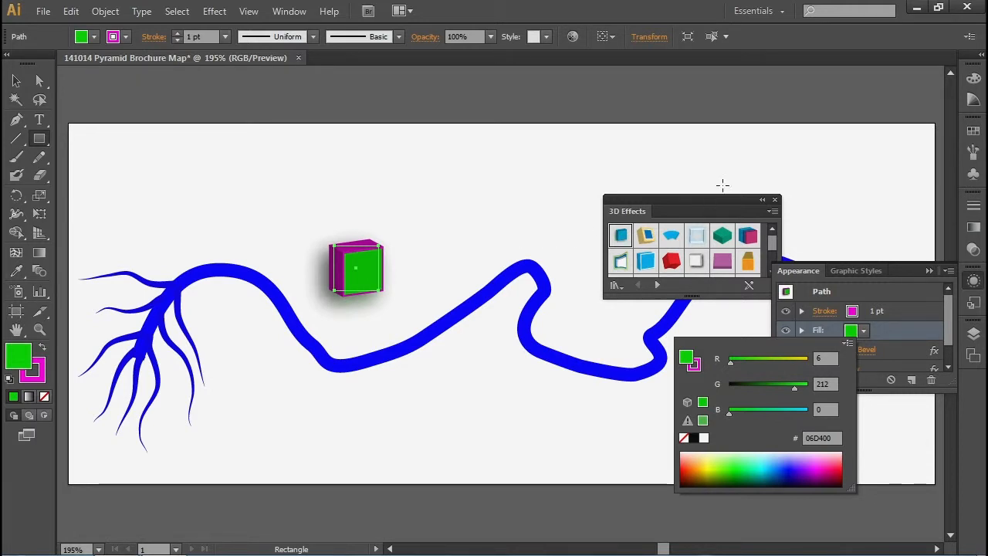
left_click(813, 271)
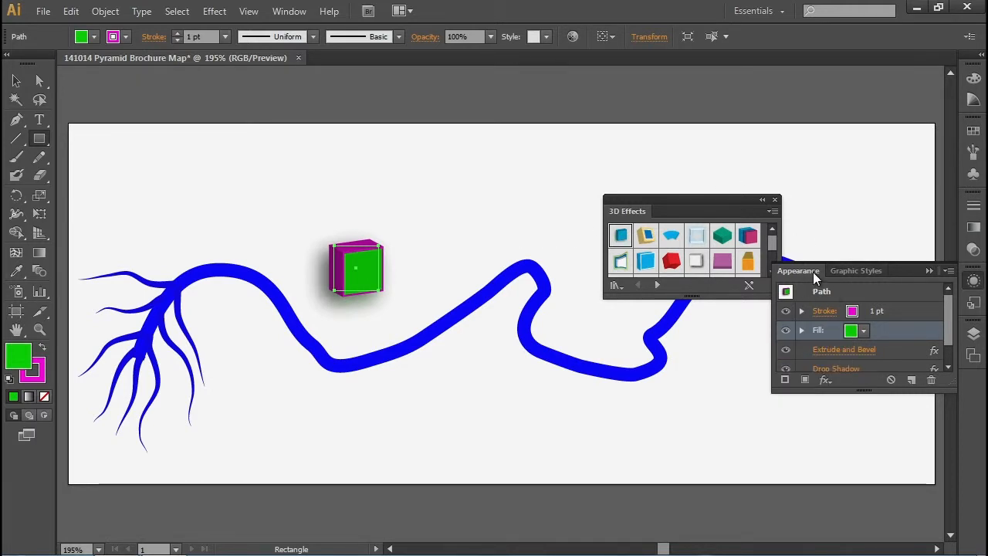
Hide the square's drop shadow and set its 3D extrude depth to 30 pt with preview on.
left_click_drag(948, 331, 948, 350)
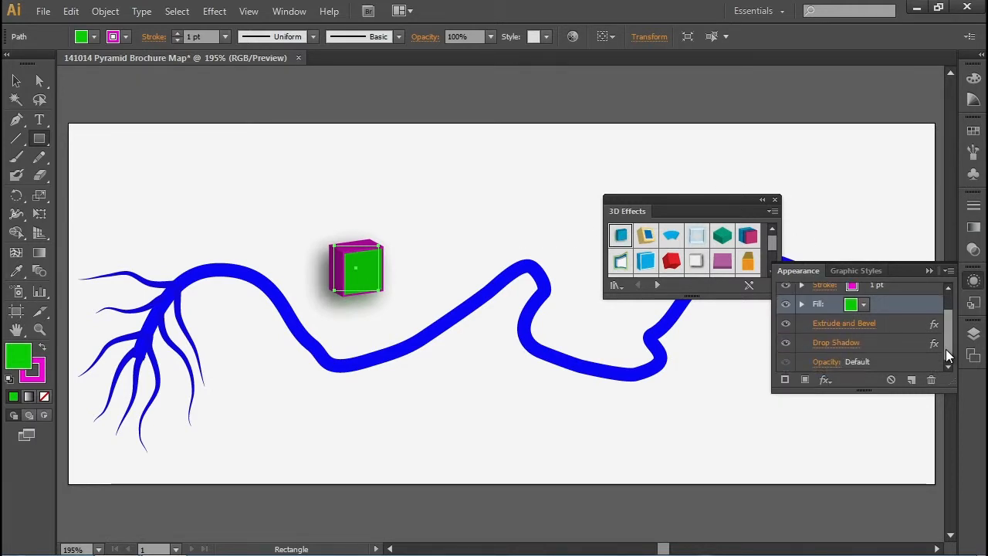
left_click(785, 345)
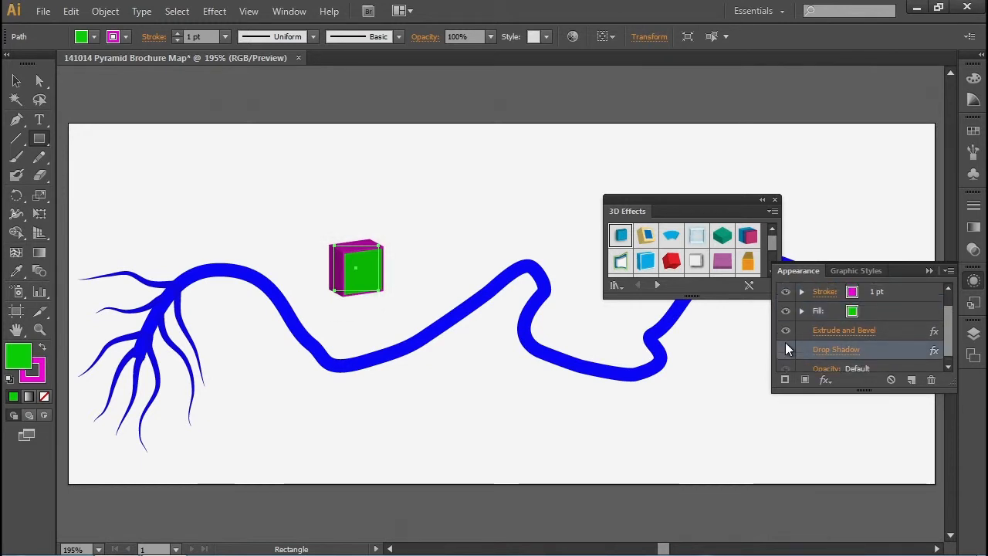
left_click(823, 333)
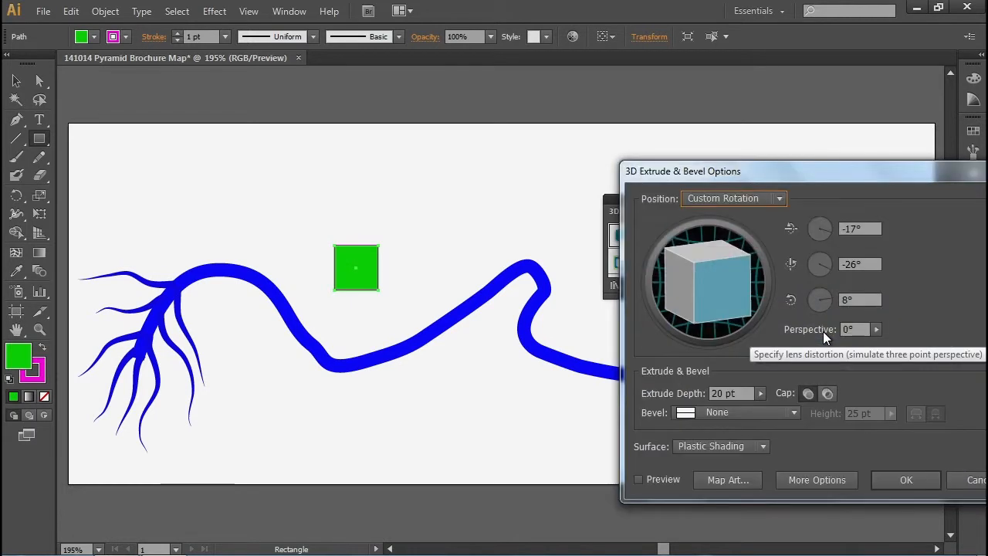
left_click(638, 480)
left_click(738, 393)
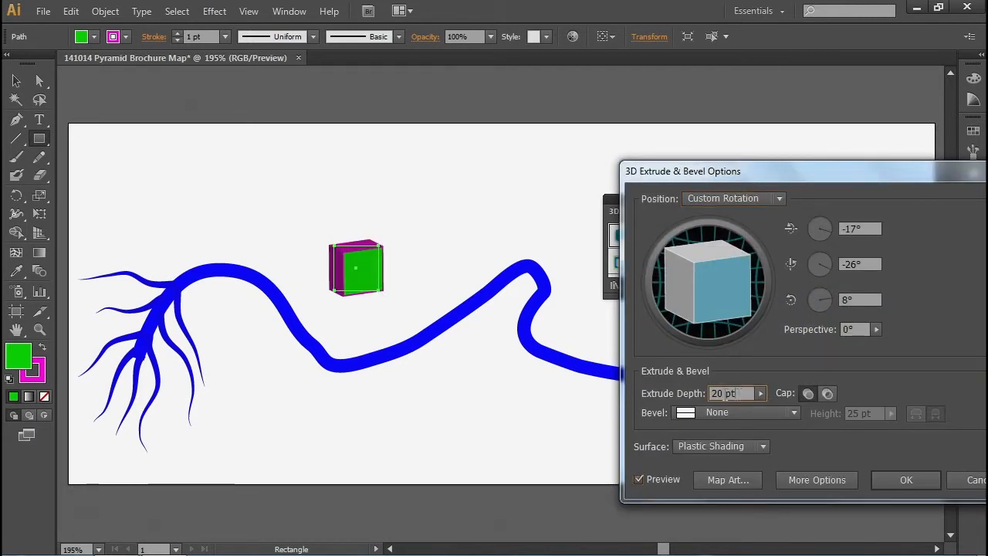
type("30")
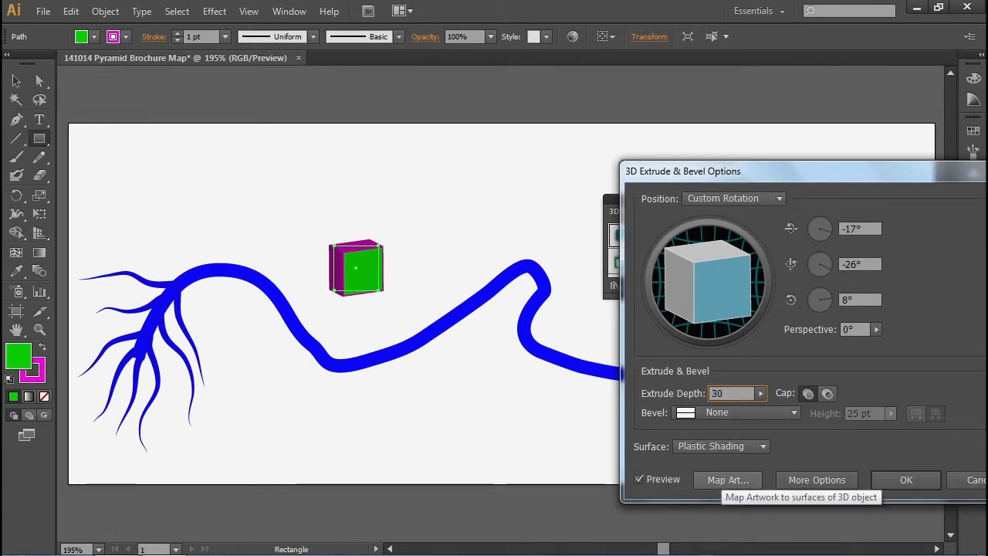
key("Return")
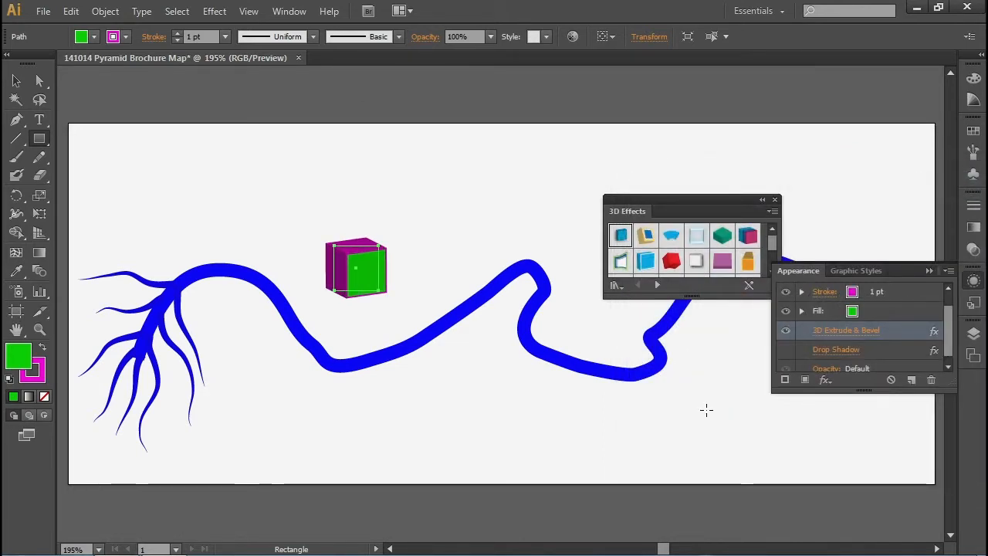
Set the square's 3D extrude depth to 10 pt and show its drop shadow again.
left_click(825, 332)
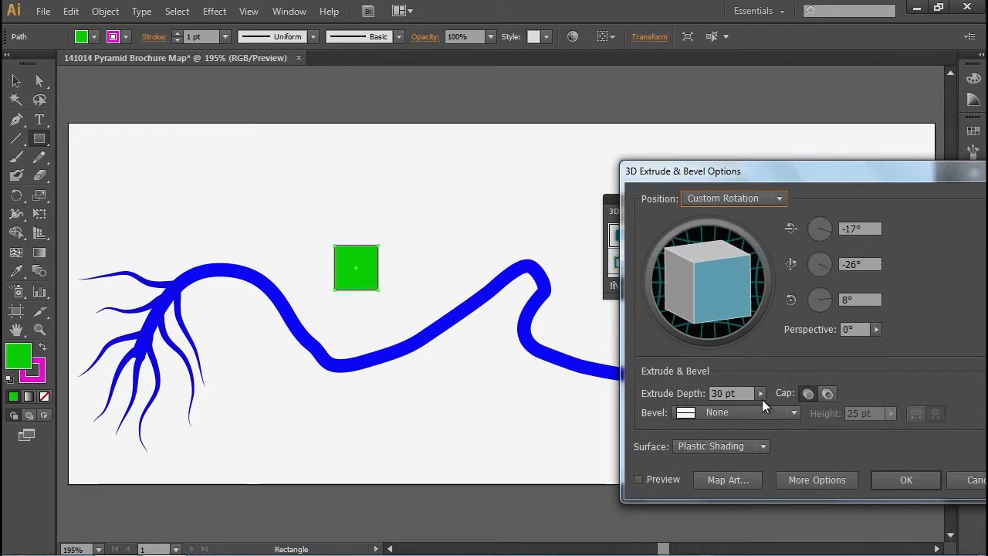
left_click(702, 392)
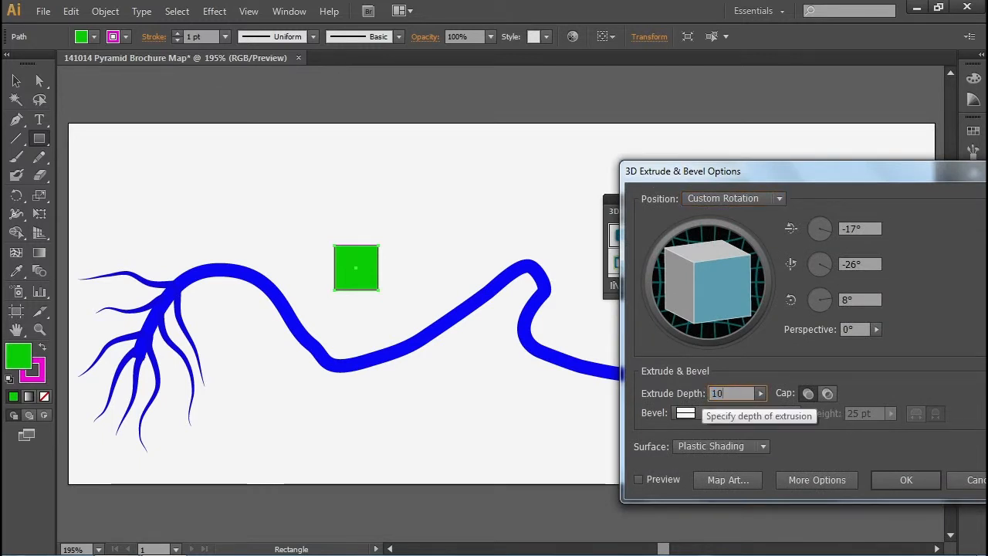
key("Return")
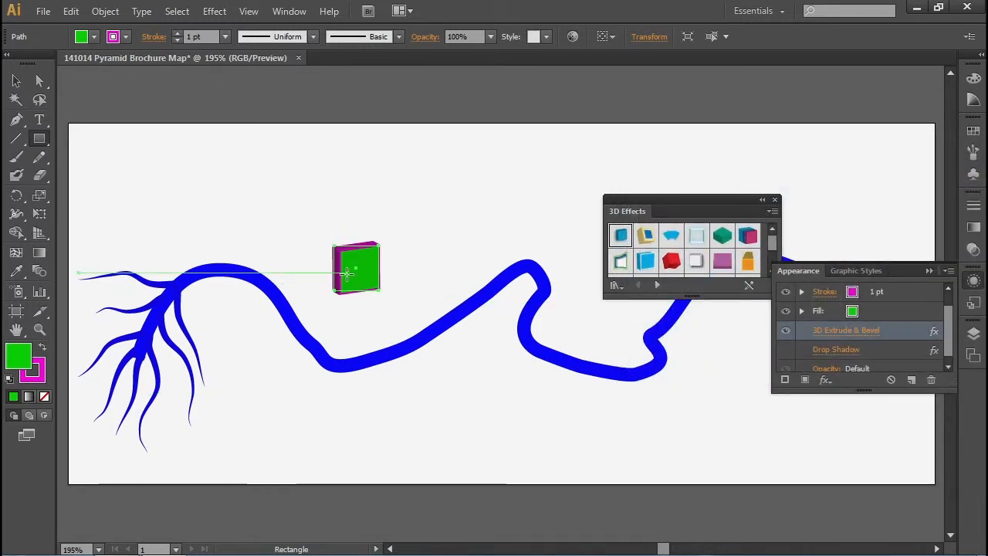
left_click(785, 349)
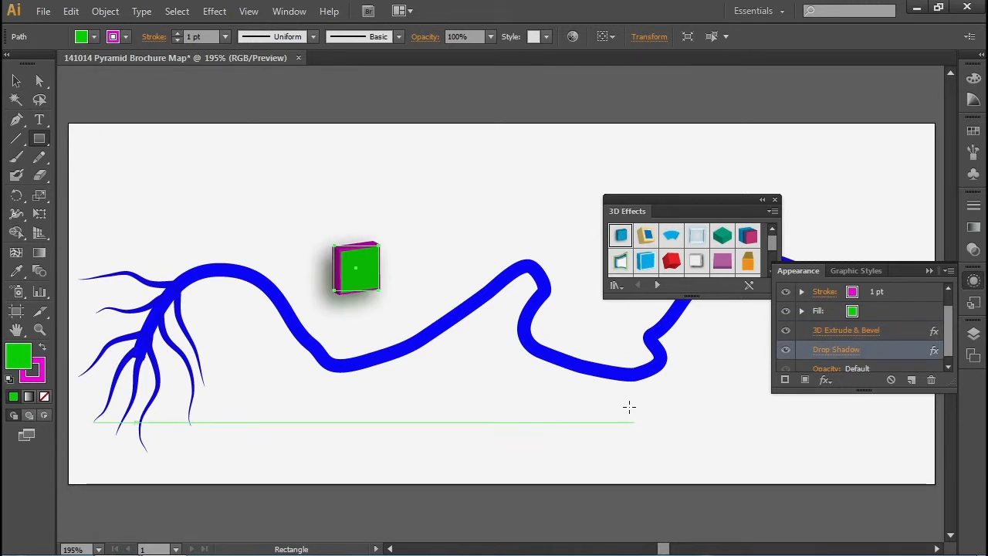
left_click(16, 81)
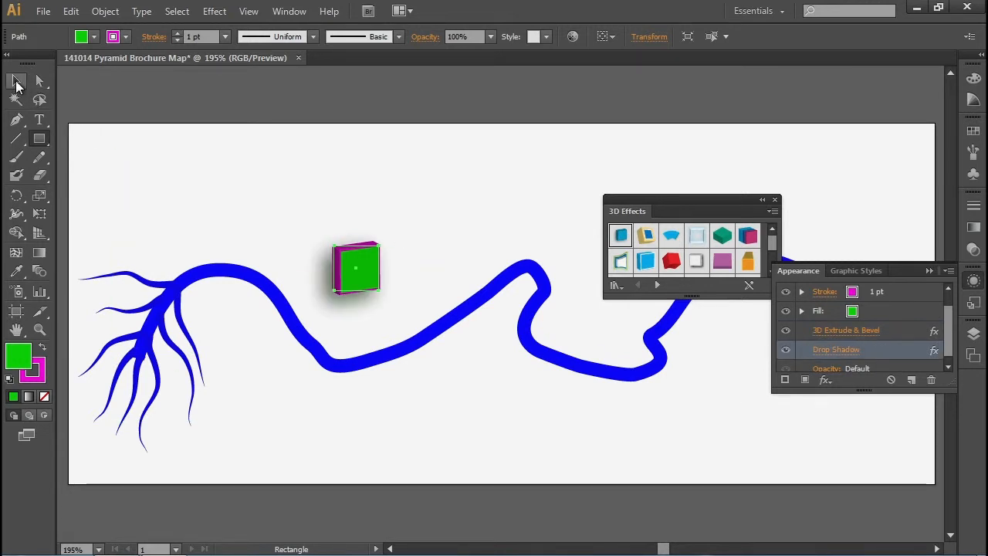
key("a")
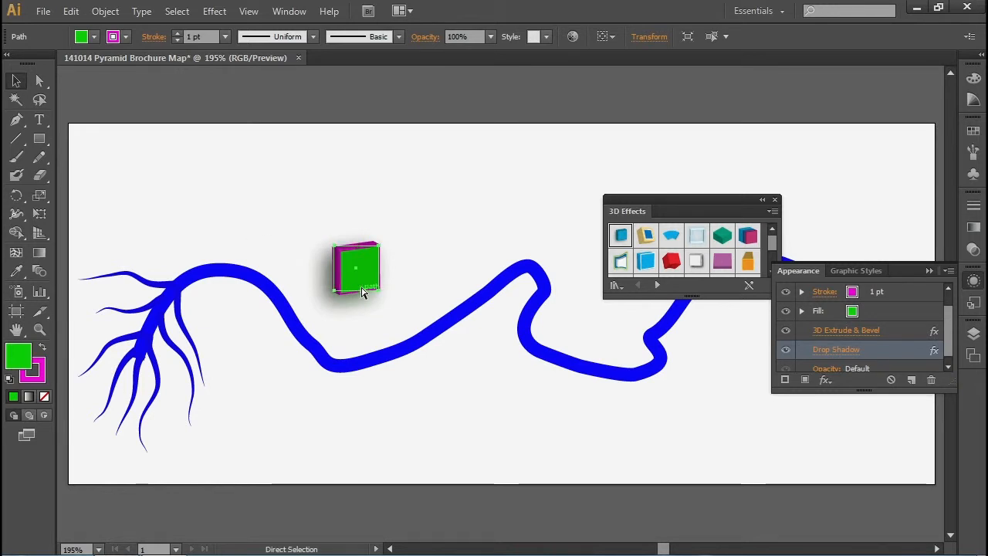
Duplicate the green 3D square five times and spread the copies around the original above the river.
key("ctrl+c")
key("ctrl+v")
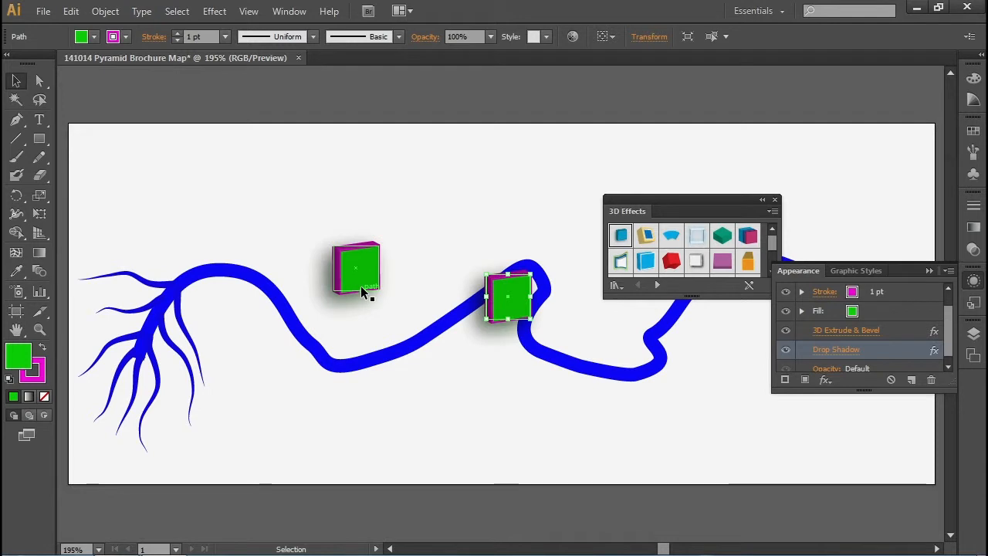
left_click_drag(507, 292, 425, 260)
key("ctrl+v")
left_click_drag(508, 284, 386, 318)
key("ctrl+v")
left_click_drag(507, 296, 291, 236)
key("ctrl+v")
left_click_drag(509, 282, 366, 200)
key("ctrl+v")
left_click_drag(511, 293, 477, 196)
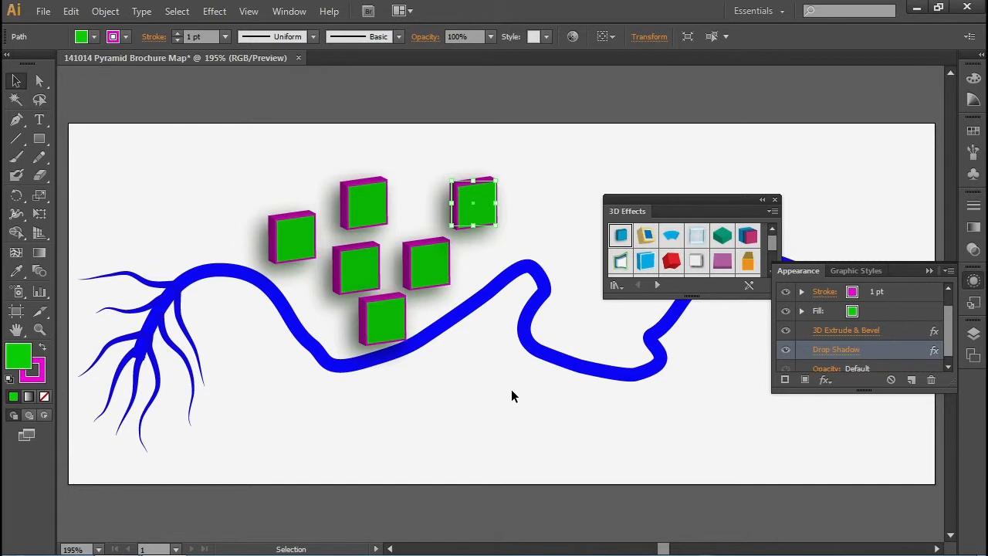
left_click(775, 200)
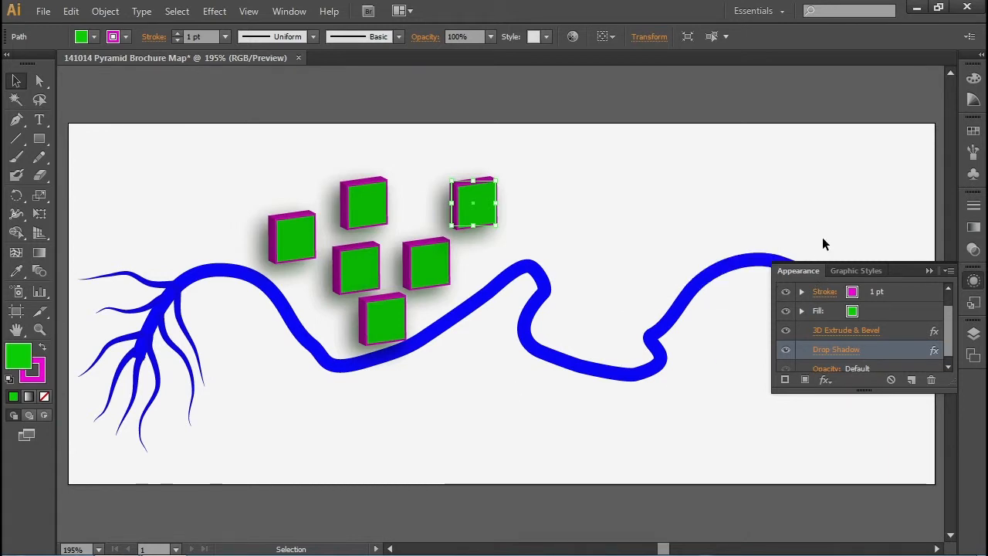
left_click(930, 271)
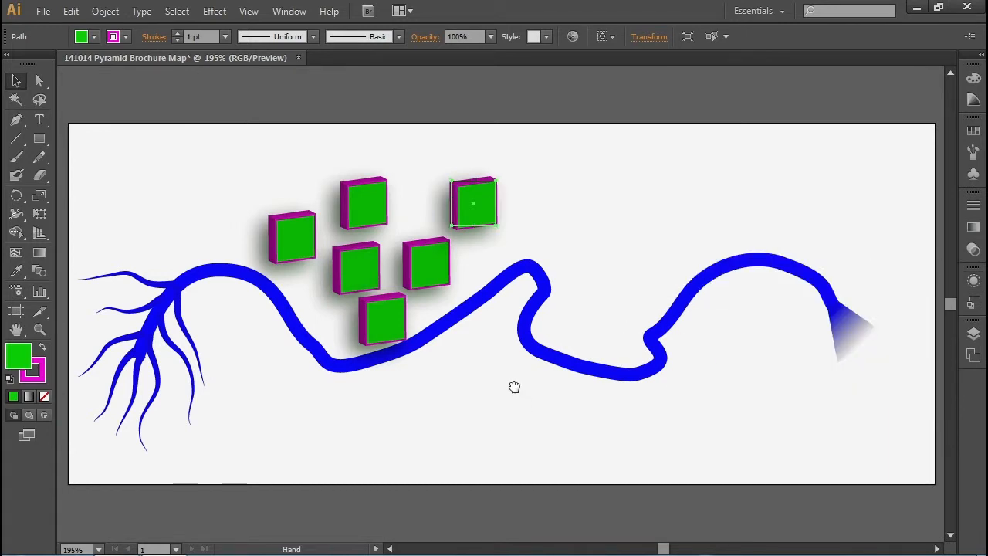
Draw a house outline with a pointed roof from five line segments in the empty area below the river.
left_click_drag(514, 388, 520, 283)
left_click(42, 144)
left_click(42, 143)
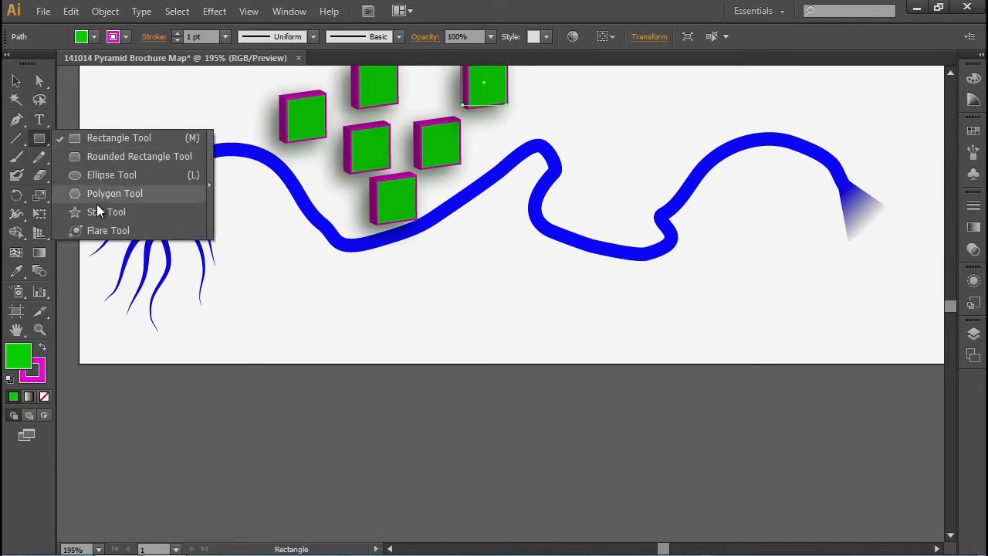
left_click(44, 139)
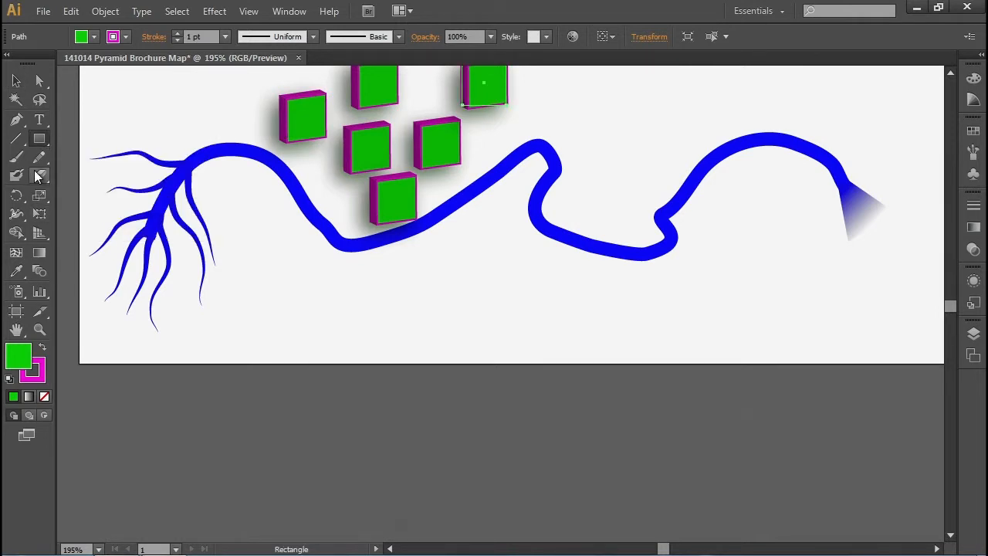
left_click(20, 138)
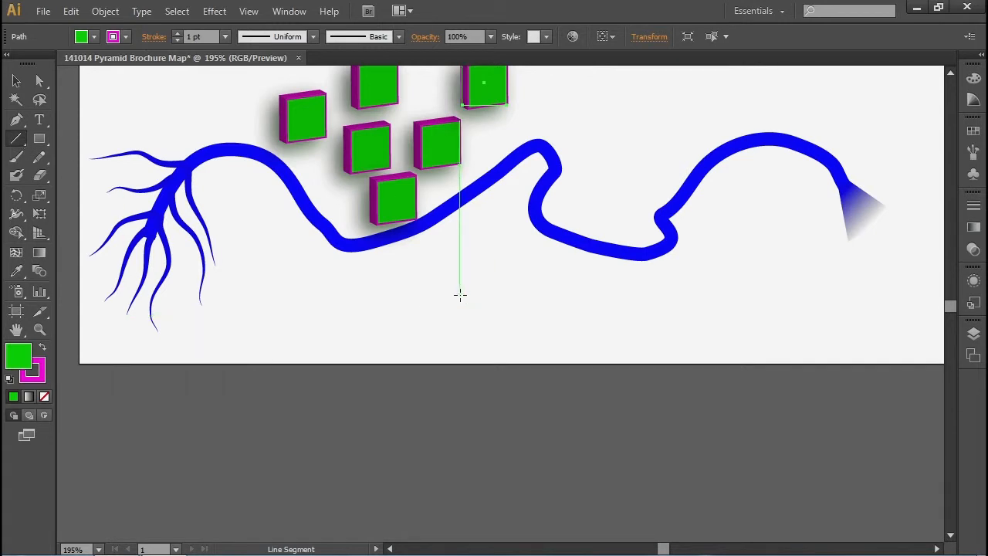
key("ctrl+plus")
key("ctrl+plus")
key("ctrl+plus")
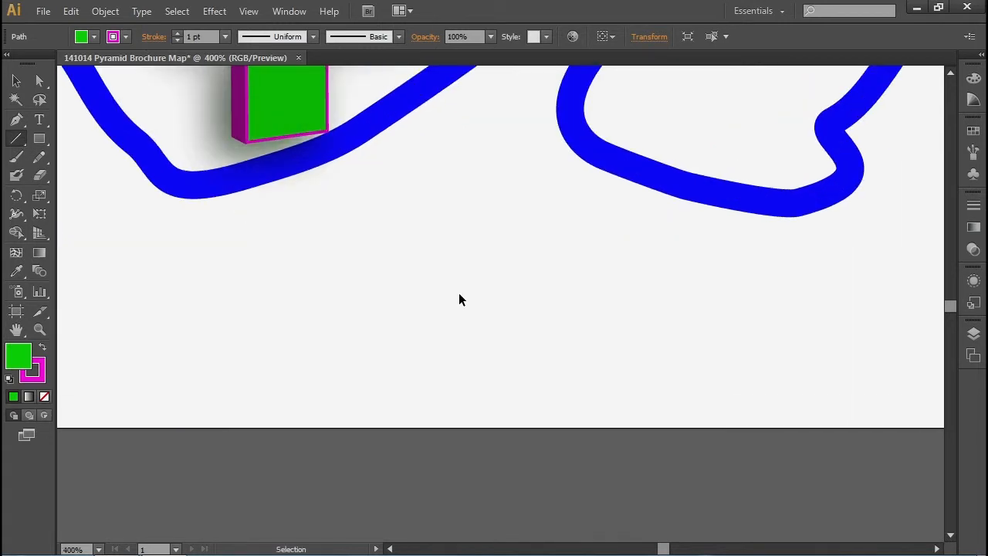
key("ctrl+plus")
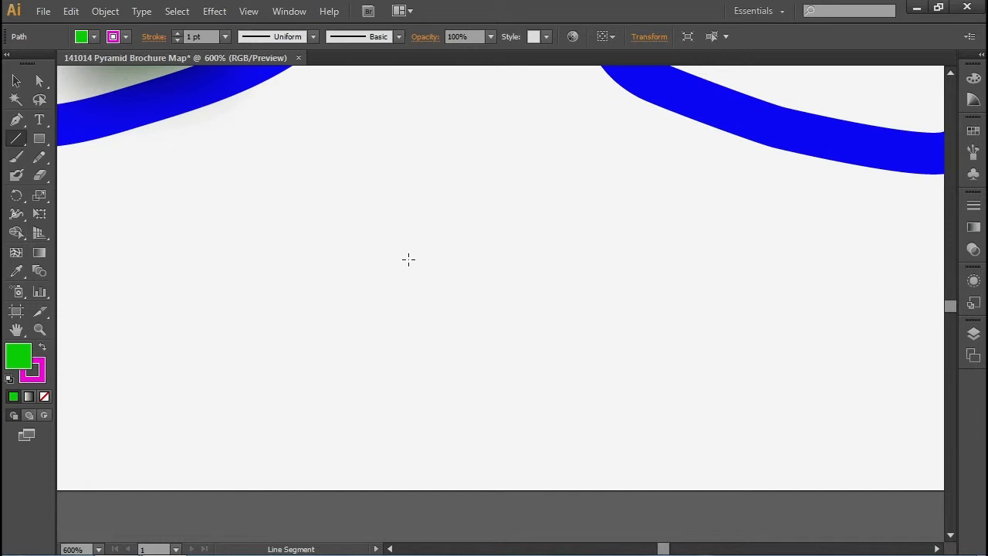
mouse_move(388, 253)
left_mouse_down()
mouse_move(388, 335)
mouse_move(468, 335)
mouse_move(465, 252)
mouse_move(435, 203)
mouse_move(388, 253)
left_mouse_up()
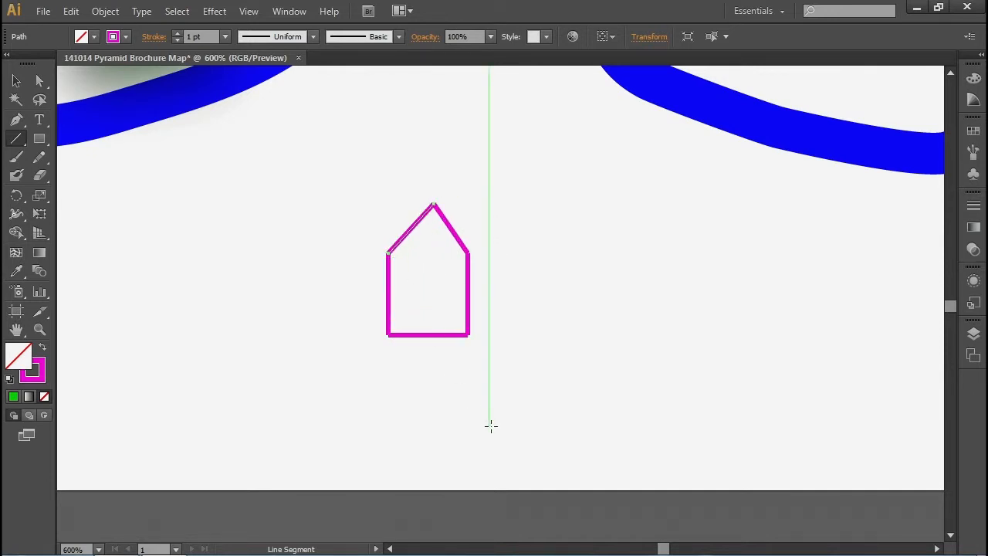
Select all five line segments of the house outline and join them into one closed path.
left_click(16, 80)
left_click(410, 228)
left_click(389, 283)
left_click(422, 334)
left_click(468, 295)
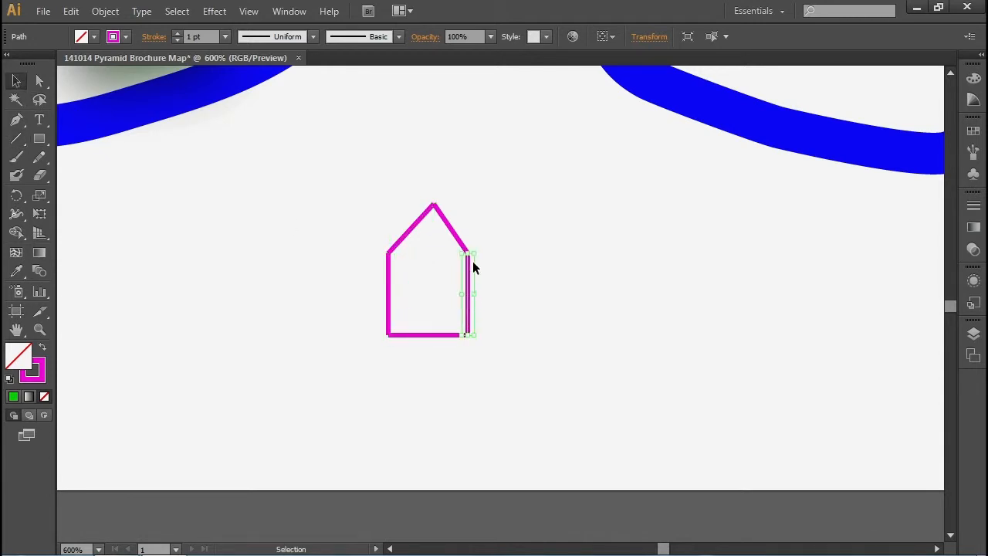
left_click(462, 244)
left_click(354, 183)
left_click_drag(351, 179, 517, 377)
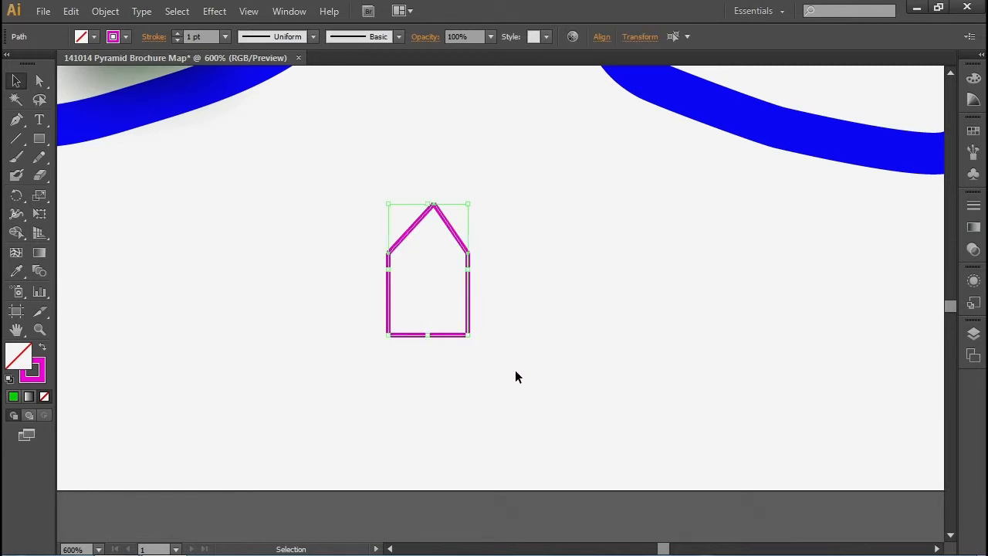
key("ctrl+j")
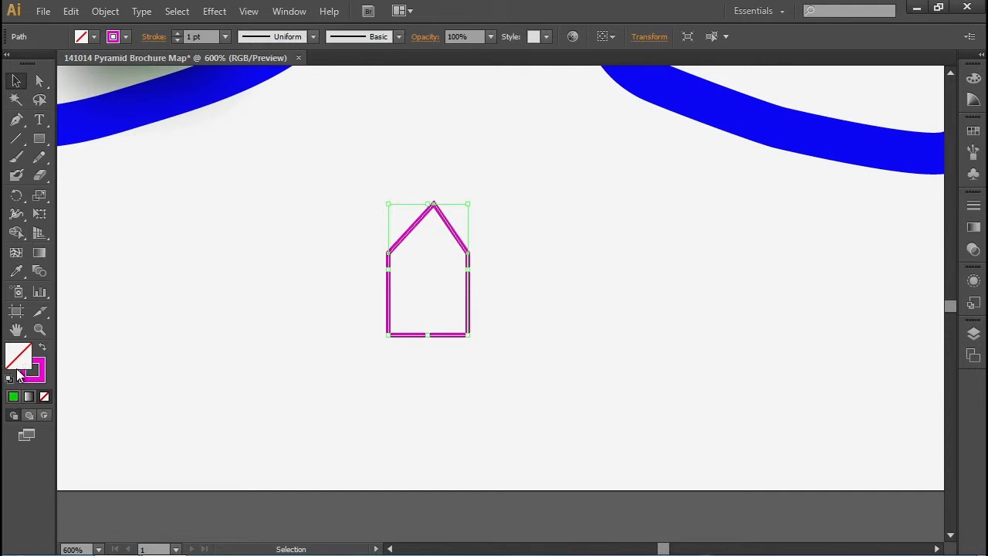
Fill the house outline with the solid green and apply the first graphic style from the 3D Effects library.
left_click(14, 398)
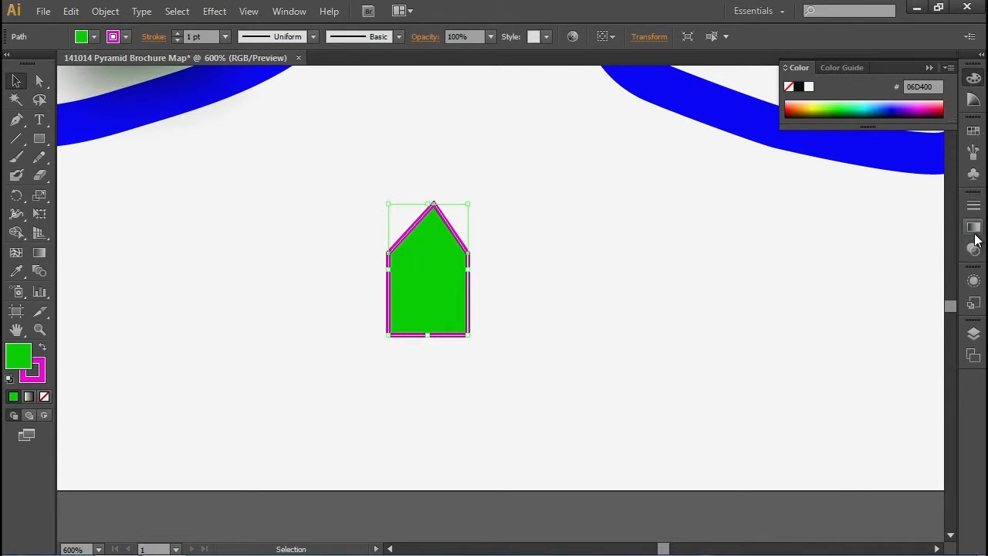
left_click(972, 303)
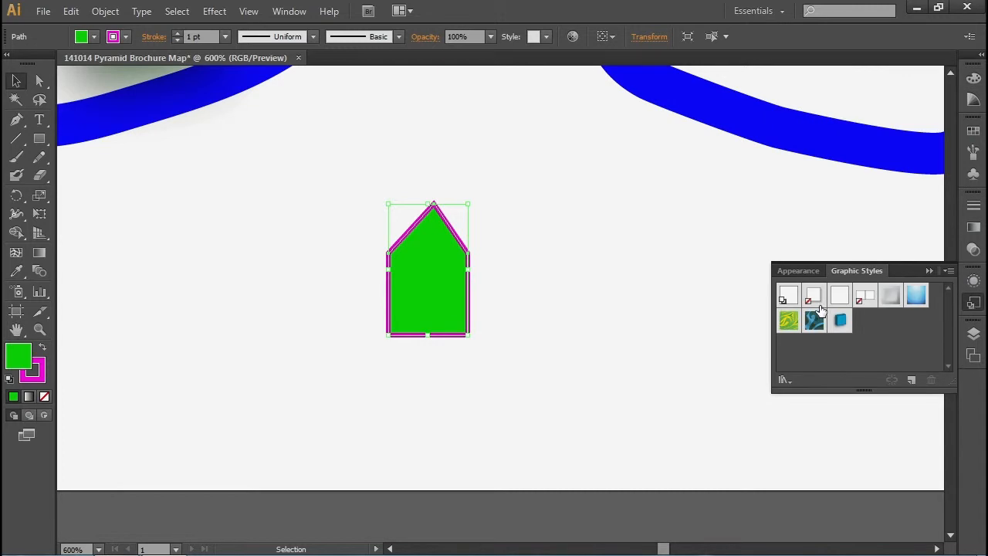
left_click(784, 379)
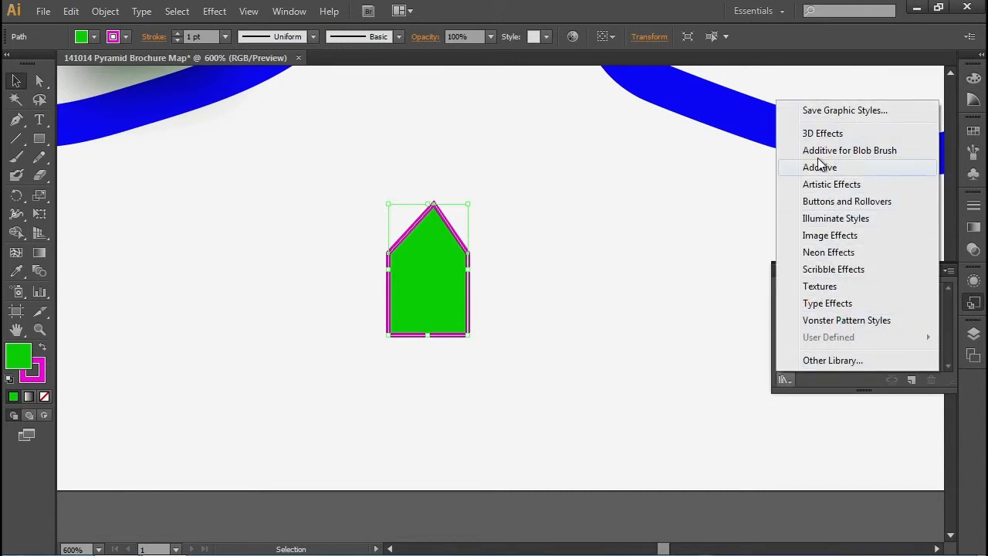
left_click(818, 133)
left_click(622, 238)
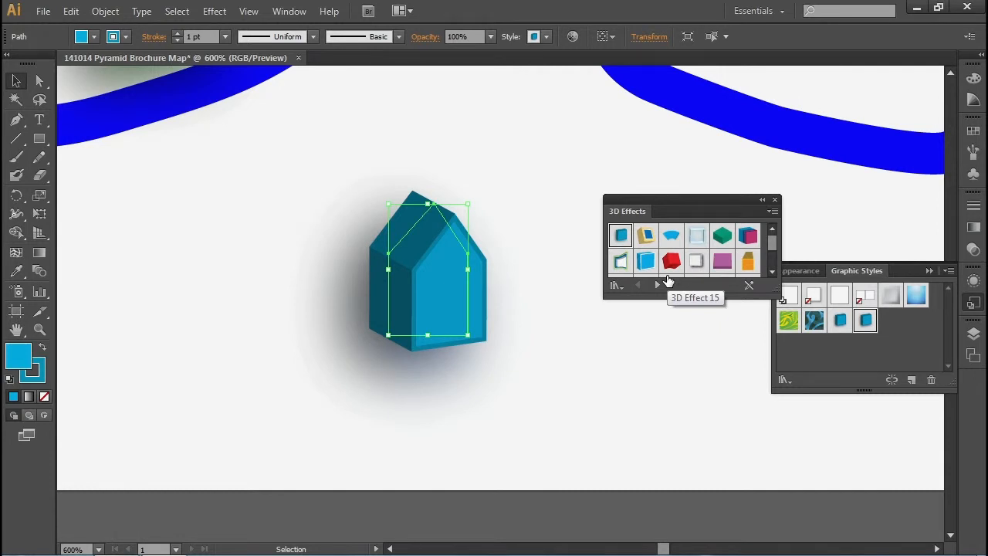
Change the 3D house's stroke colour to dark red 9F0004 in its appearance settings.
left_click(799, 270)
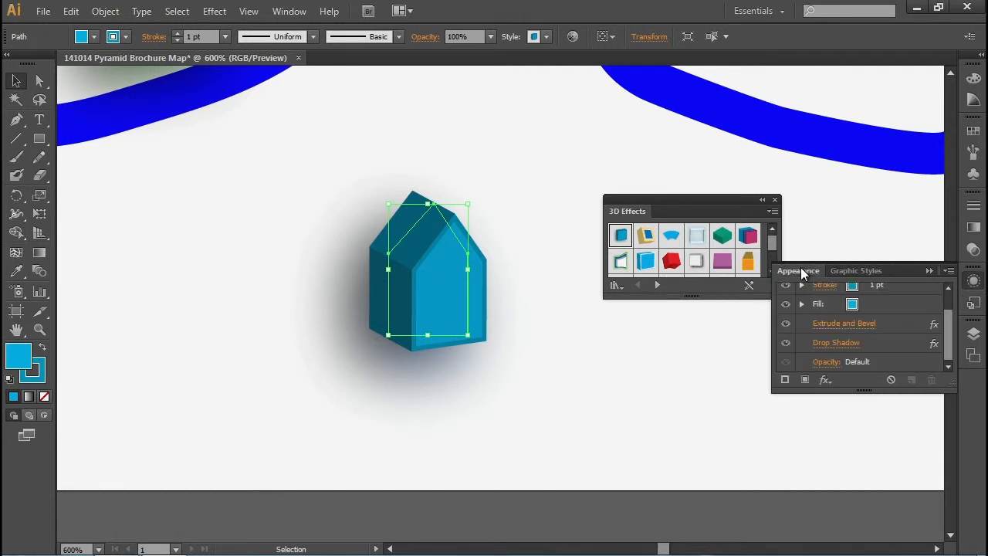
left_click(854, 287)
left_click(853, 288, "shift")
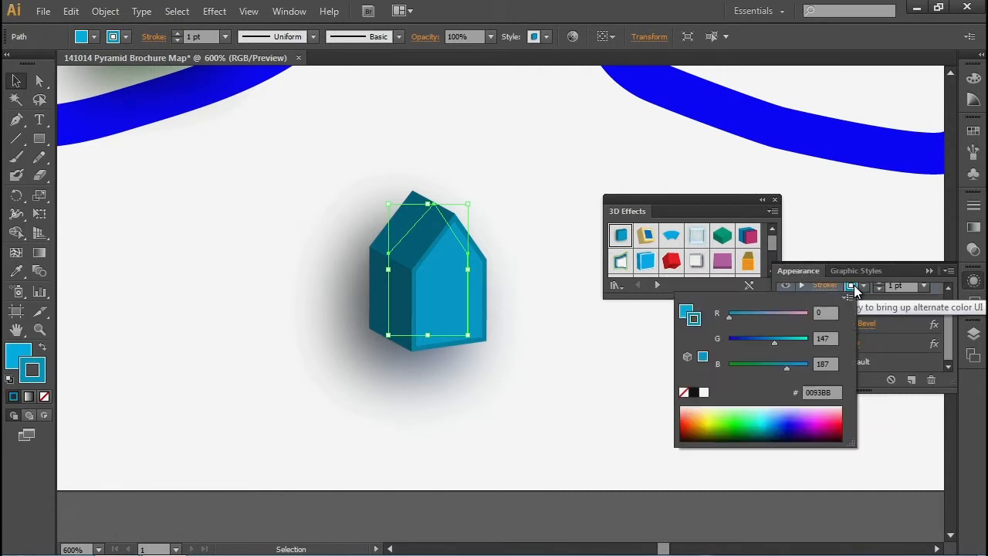
left_click(817, 417)
left_click_drag(820, 413, 848, 423)
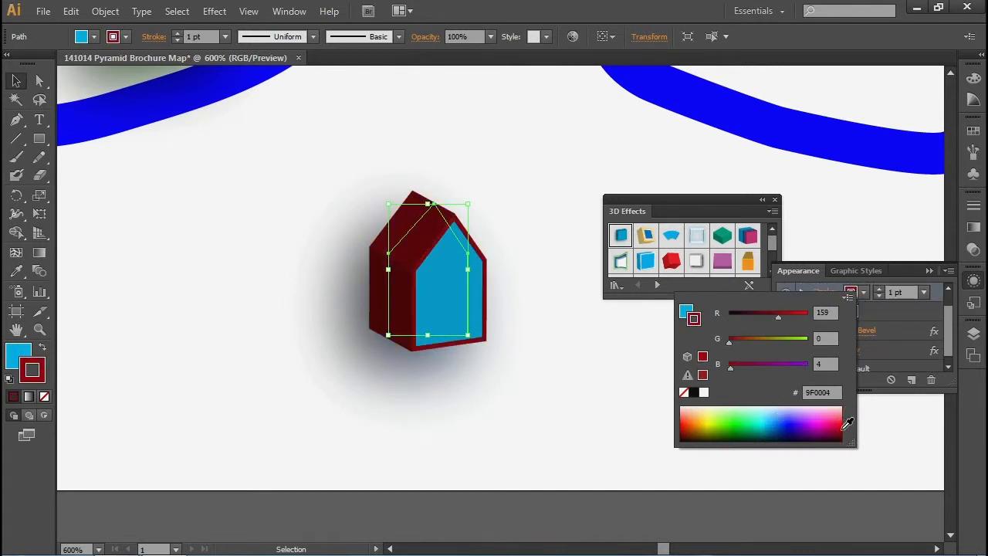
left_click(868, 299)
Change the 3D house's fill colour to yellow E6F400 in its appearance settings.
left_click(853, 313)
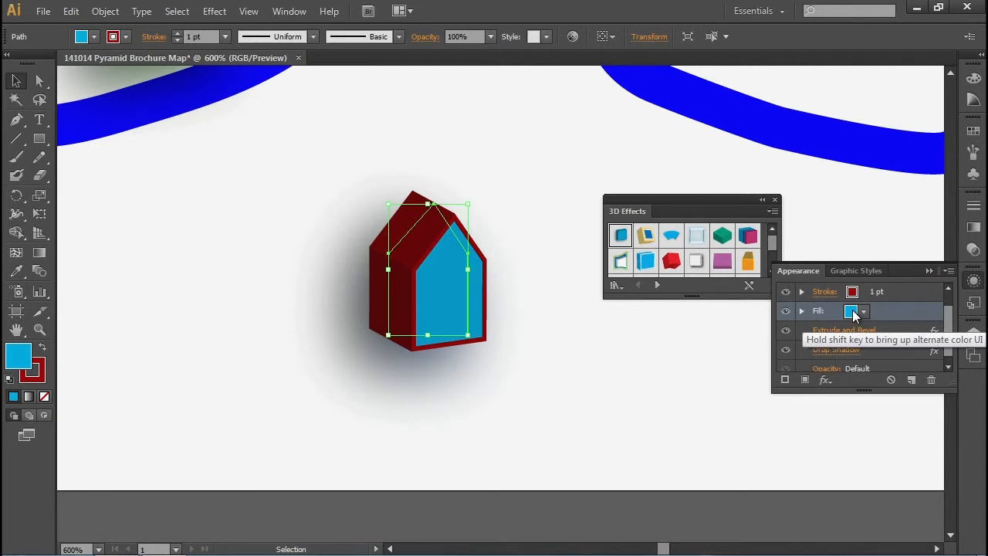
left_click(852, 314, "shift")
left_click(702, 449)
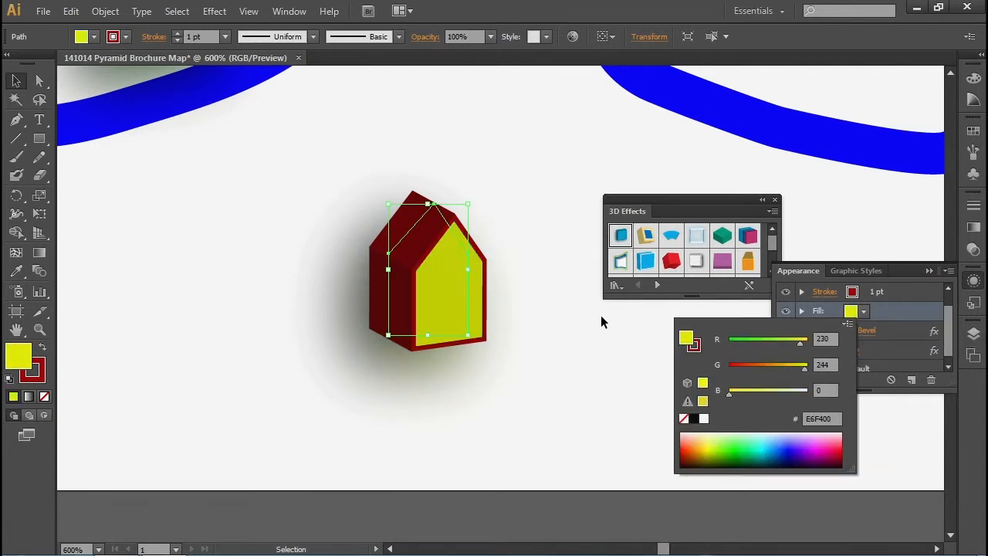
Reduce the house's height and reshape its walls so they flare outward from the base to the roof.
left_click(17, 82)
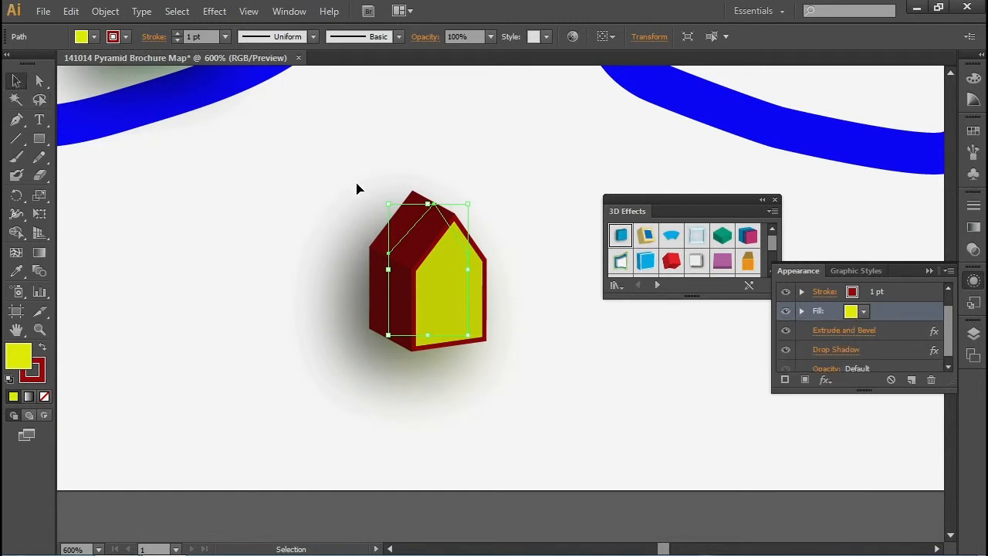
left_click_drag(427, 203, 428, 225)
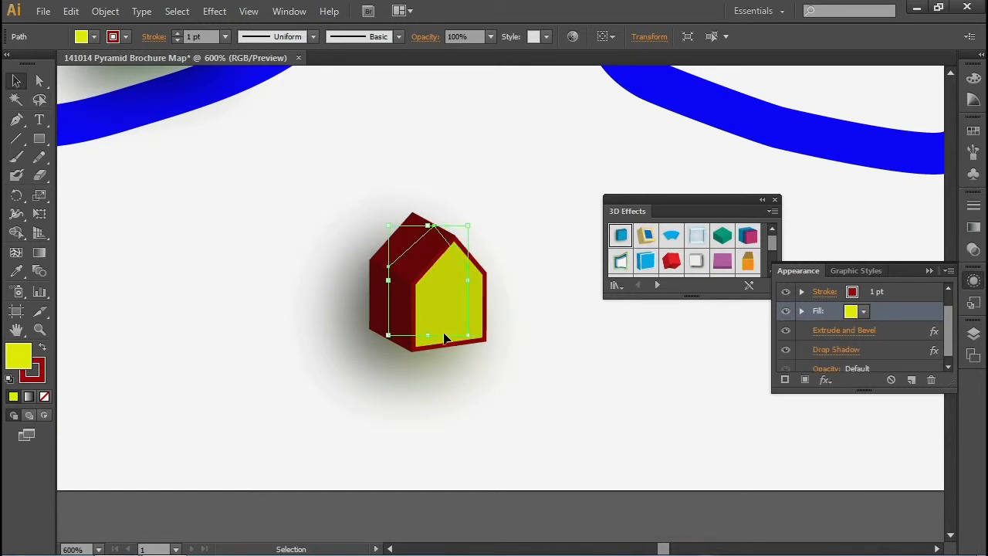
left_click(41, 80)
mouse_move(469, 273)
left_mouse_down()
mouse_move(459, 273)
mouse_move(467, 265)
left_mouse_up()
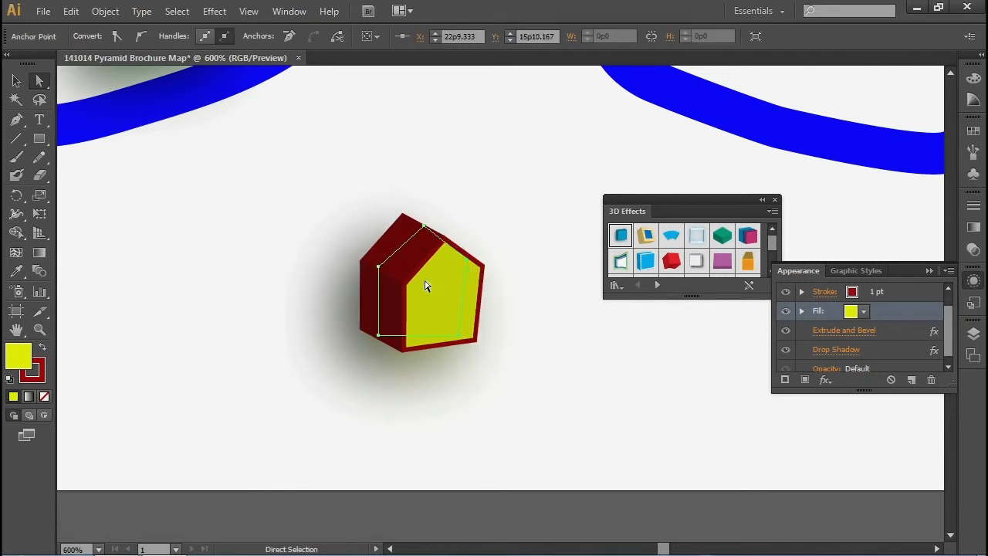
left_click_drag(377, 267, 369, 265)
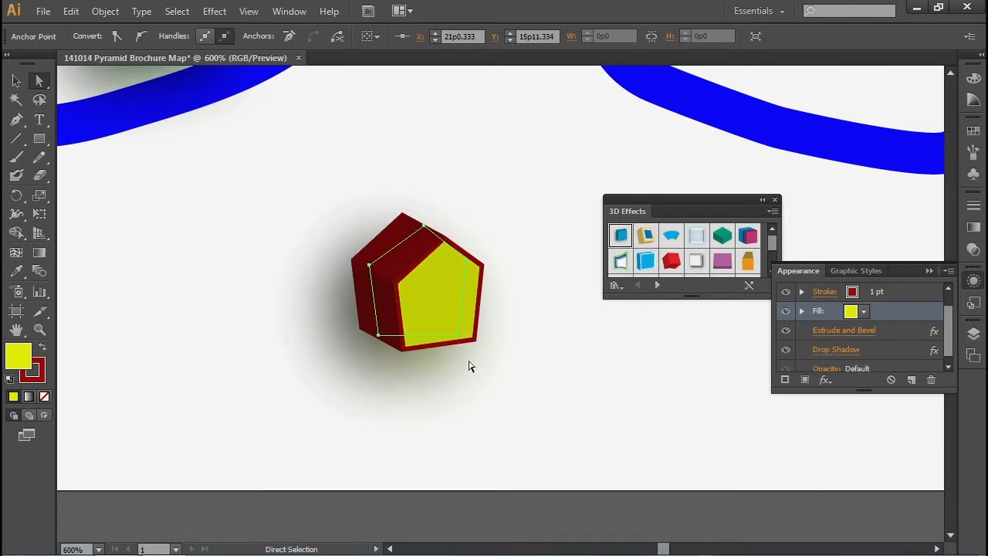
left_click_drag(464, 343, 458, 342)
left_click(540, 395)
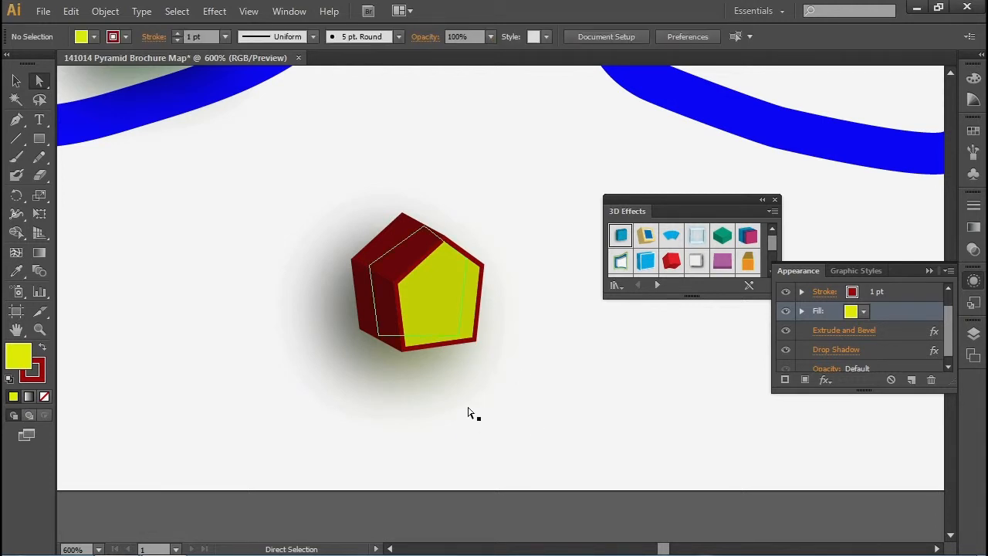
Duplicate the red and yellow house four times and arrange the copies in a tight cluster around the original.
key("ctrl+v")
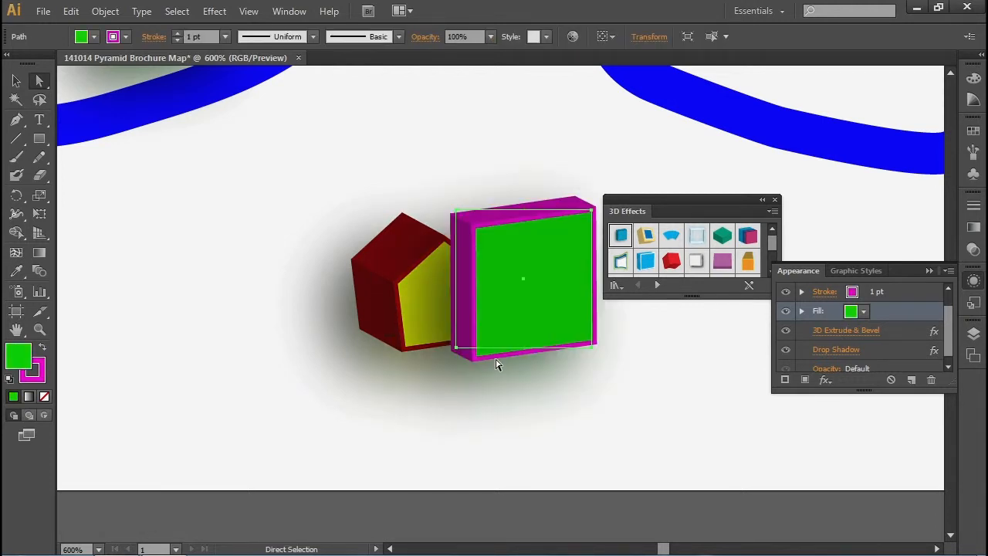
key("ctrl+z")
left_click(16, 80)
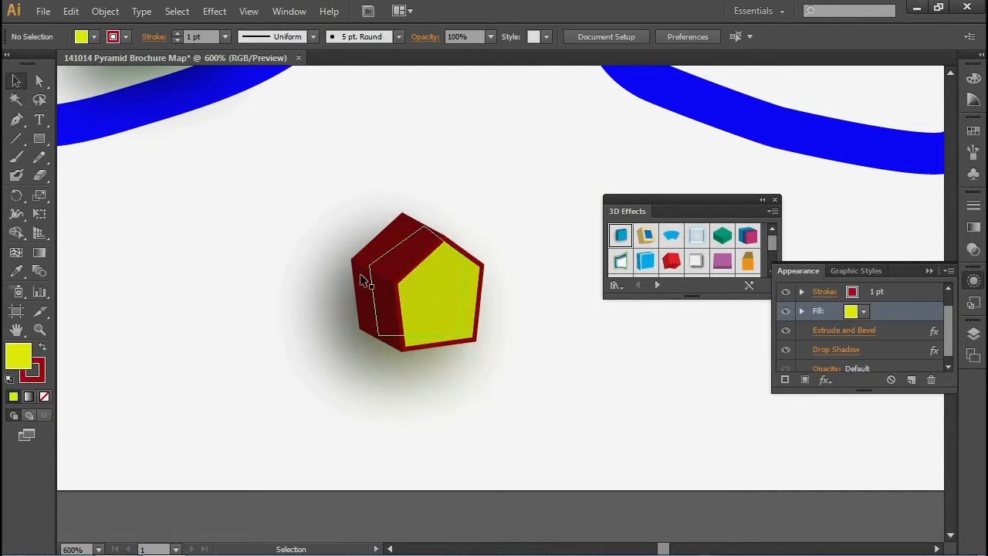
left_click(384, 287)
key("a")
key("ctrl+c")
key("ctrl+v")
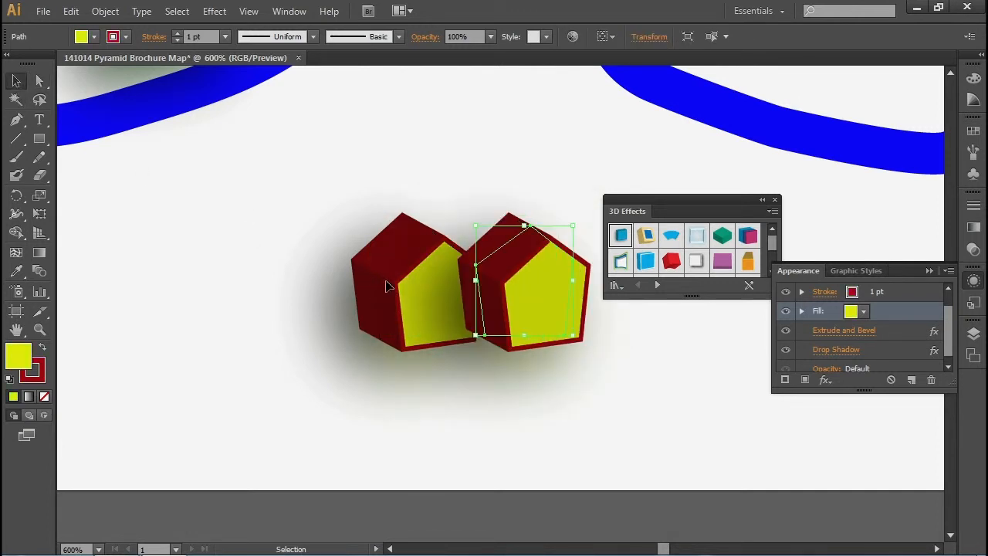
left_click_drag(500, 308, 447, 196)
key("v")
key("ctrl+v")
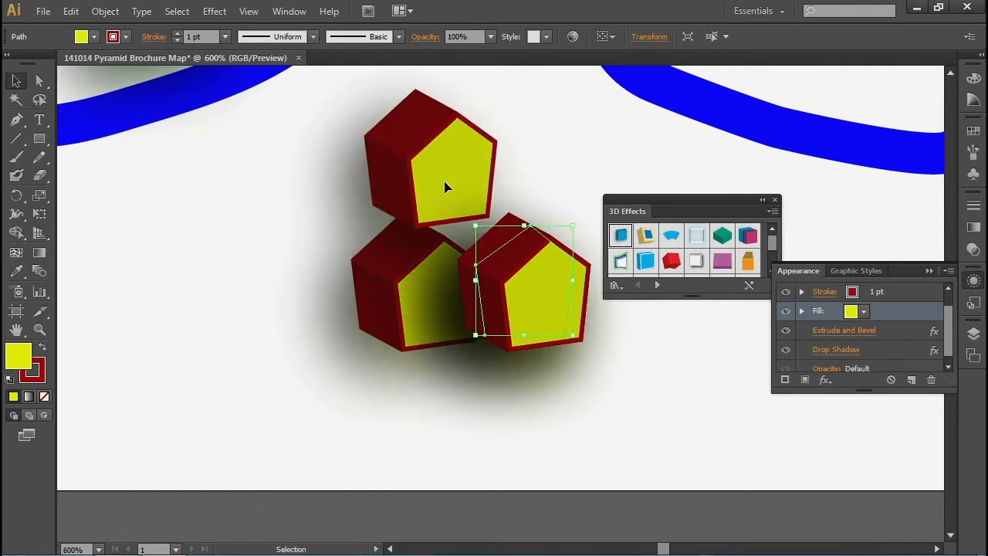
left_click_drag(491, 282, 295, 256)
key("ctrl+v")
left_click_drag(506, 308, 482, 248)
left_click_drag(430, 187, 403, 187)
left_click_drag(488, 201, 557, 180)
left_click(449, 438)
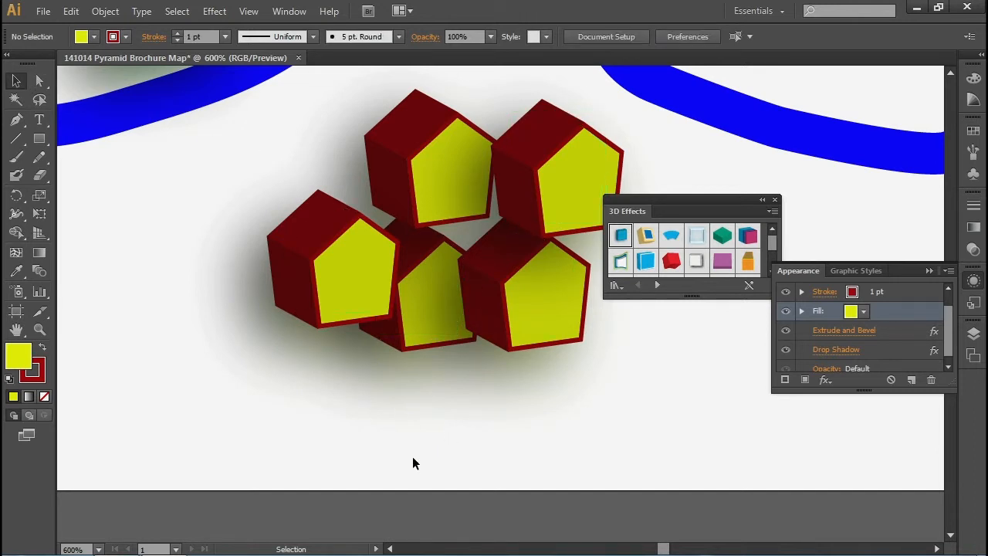
Add an area text box reading MAP in the empty space above the river's eastern stretch.
key("ctrl+minus")
key("ctrl+minus")
key("ctrl+minus")
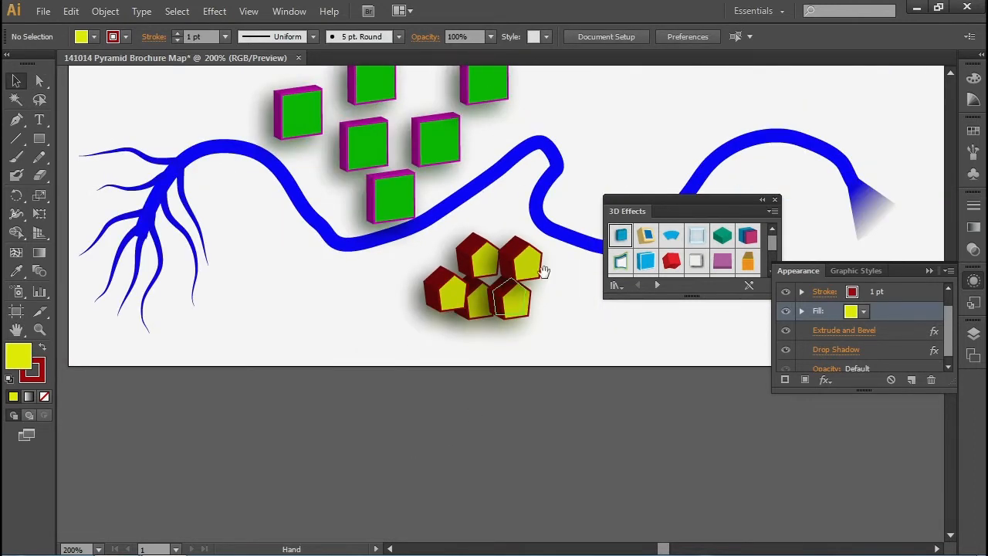
left_click_drag(576, 105, 380, 216)
left_click_drag(376, 220, 334, 241)
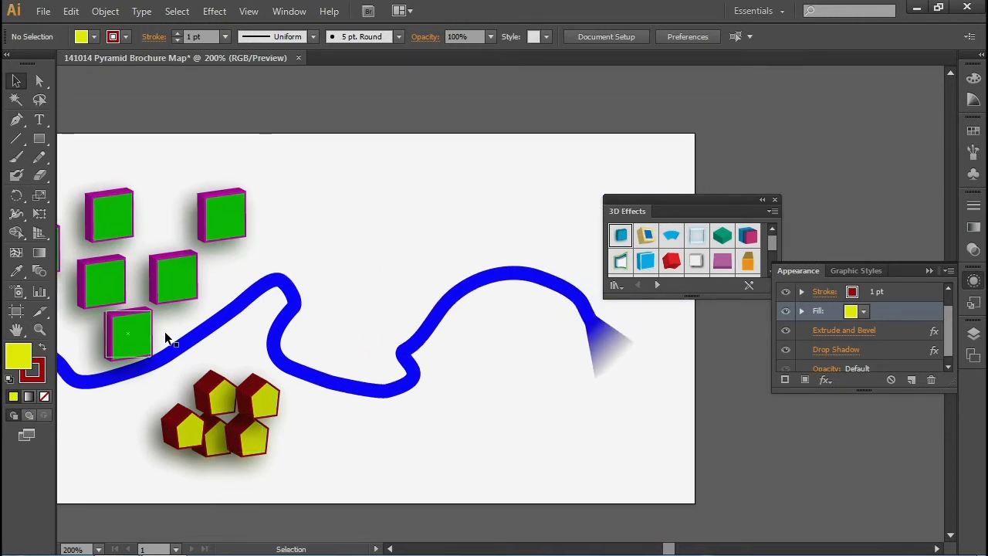
left_click(39, 119)
left_click_drag(317, 176, 556, 253)
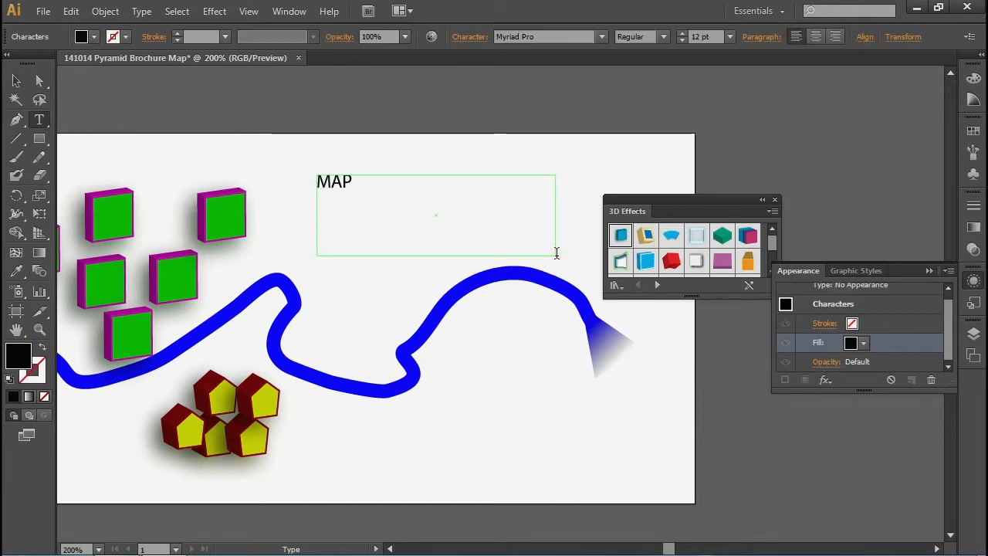
Enlarge the whole MAP heading in the area text box to 54 pt.
type("MAP")
key("ctrl+a")
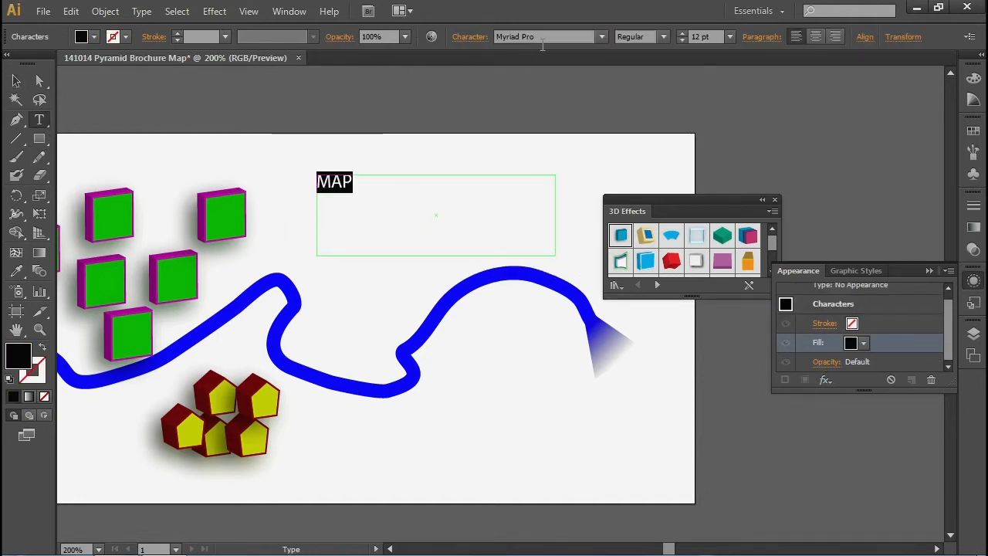
left_click(477, 39)
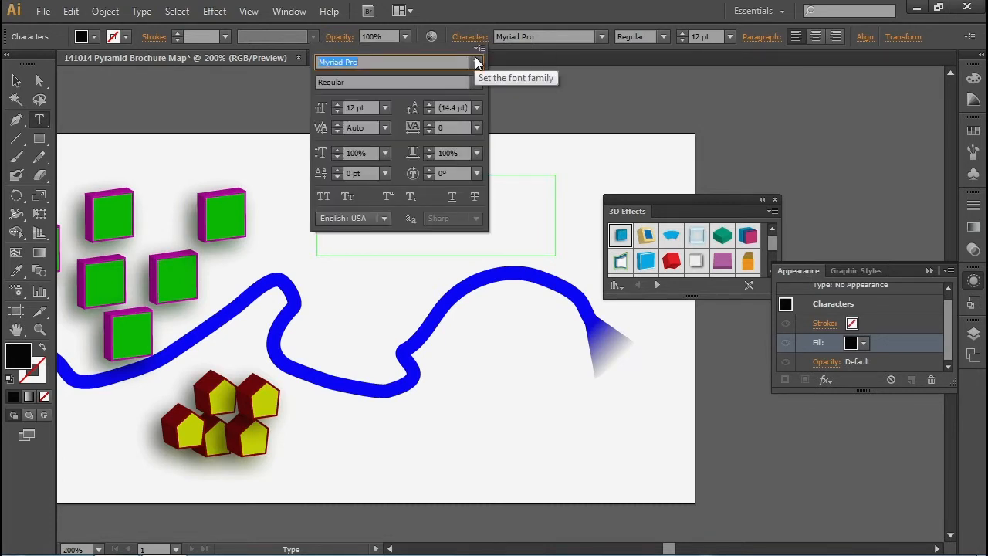
left_click(336, 104)
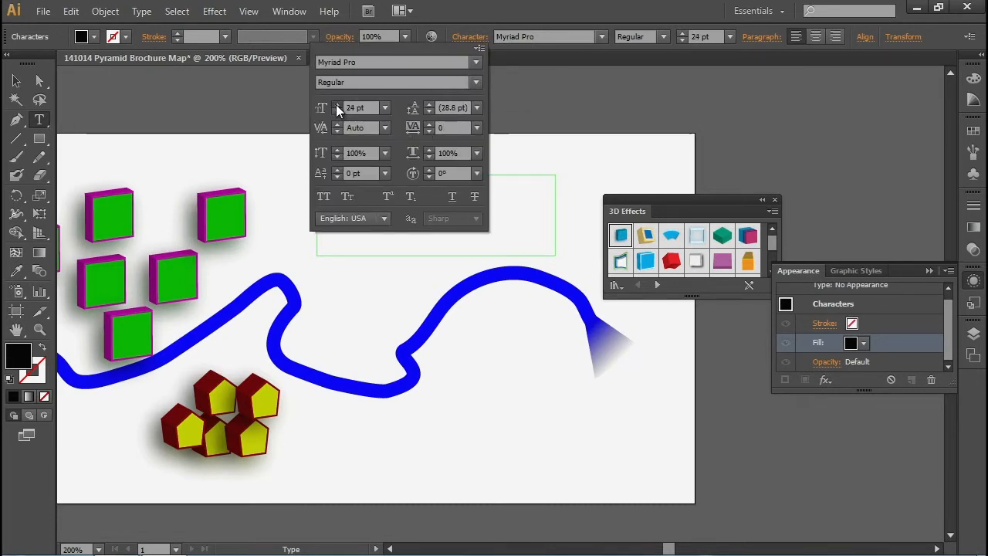
left_click(335, 104)
key("Escape")
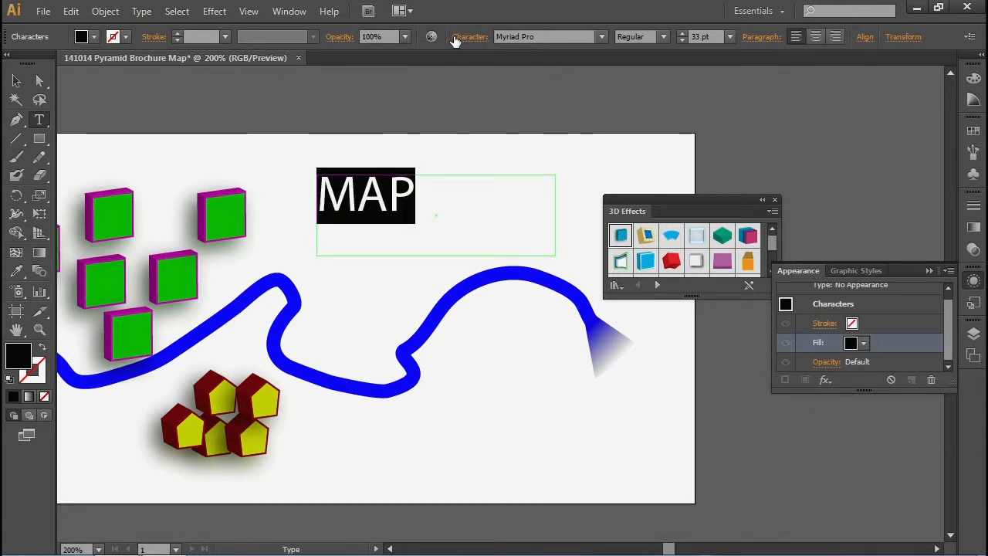
left_click_drag(681, 33, 682, 33)
left_click(16, 80)
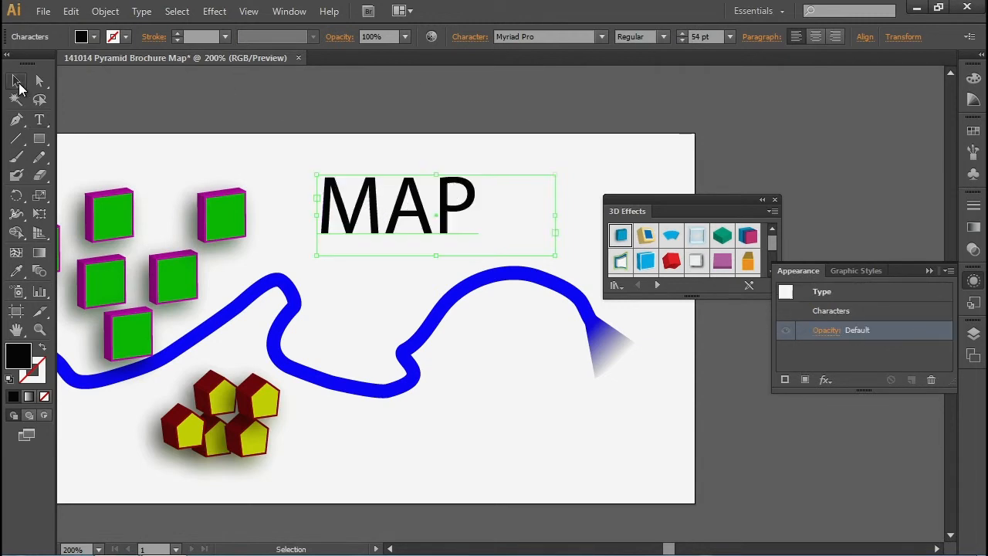
Try several graphic styles from the Type Effects library on the MAP text, including Metal Silver, Jiggle, gold, blue glow and warped styles.
left_click(617, 285)
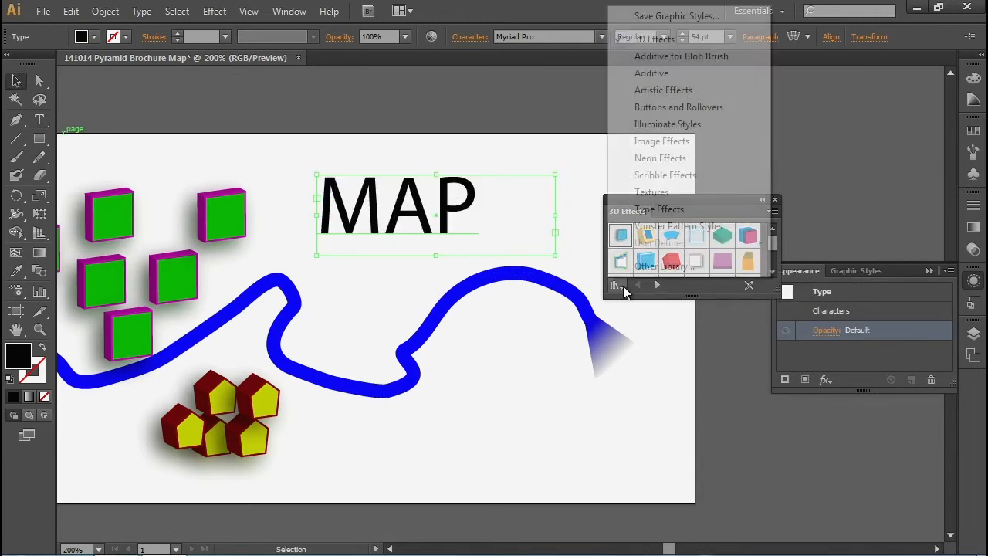
left_click(655, 208)
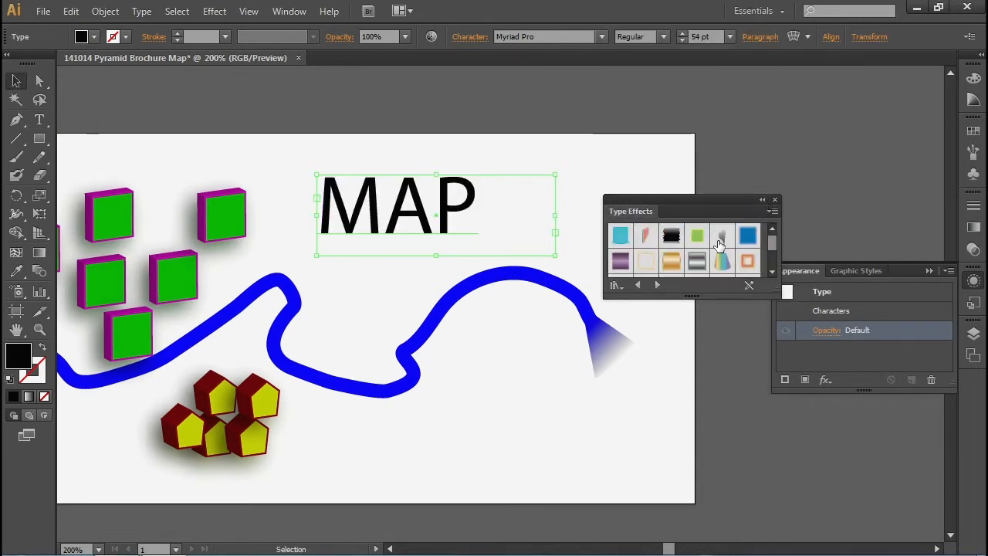
left_click(697, 261)
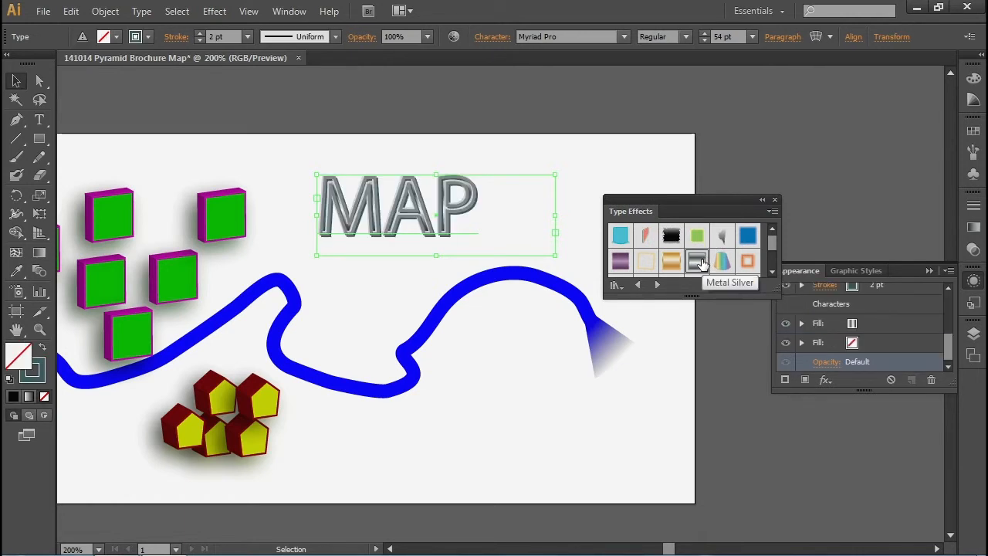
left_click(620, 235)
left_click(620, 262)
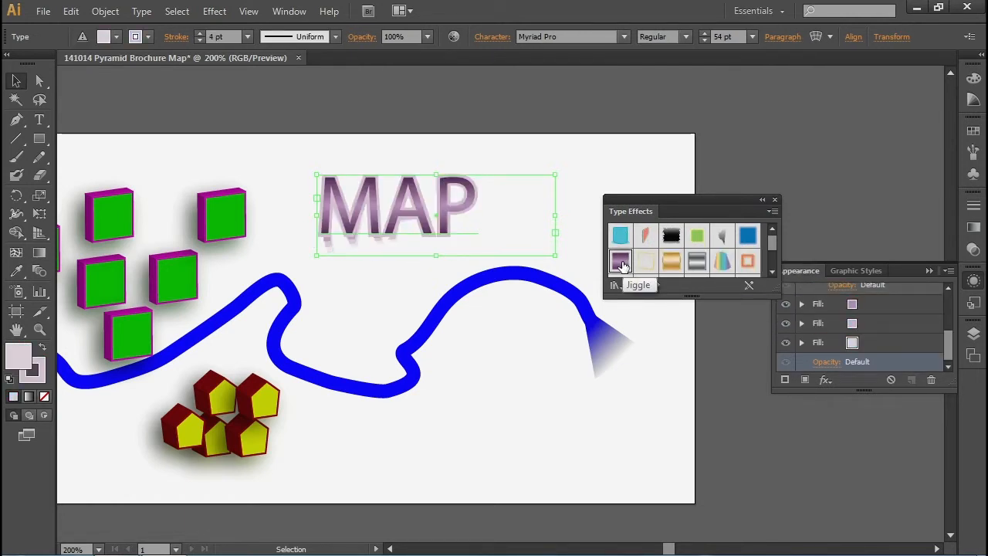
left_click(672, 262)
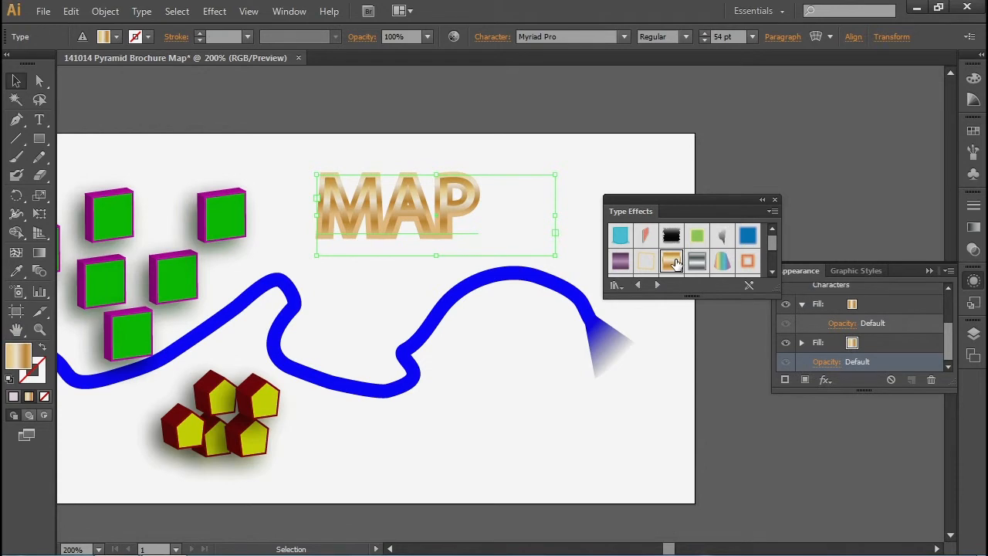
left_click(722, 237)
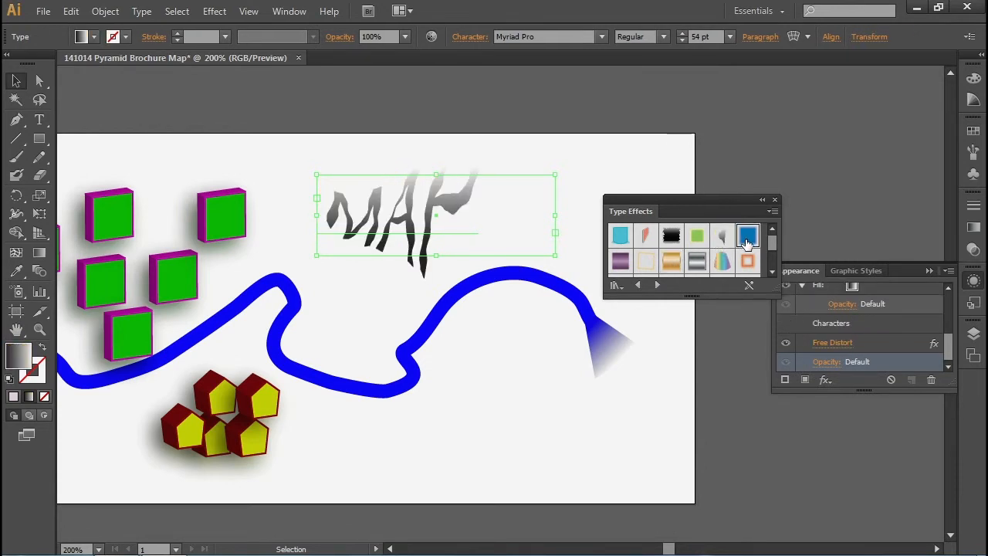
left_click(747, 239)
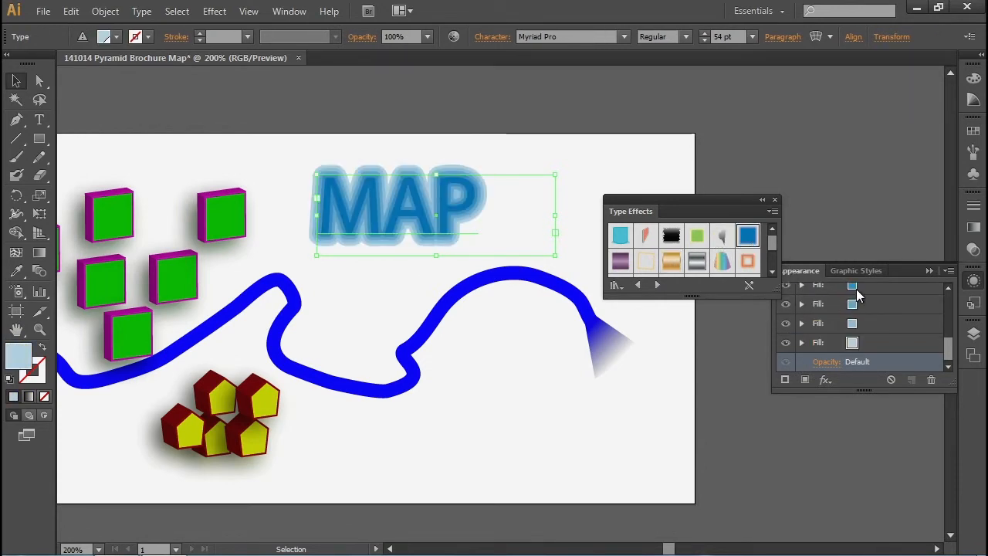
left_click_drag(774, 243, 773, 259)
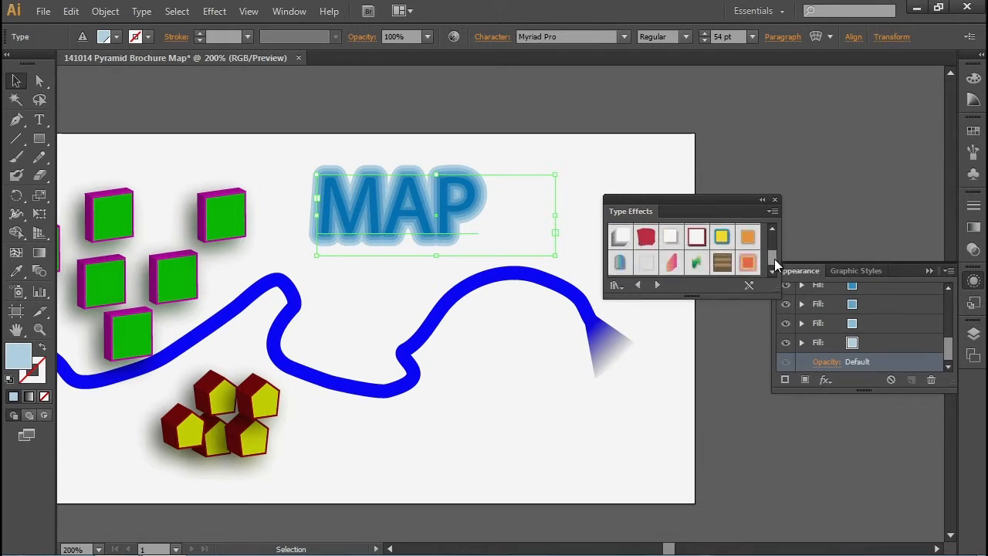
left_click(698, 263)
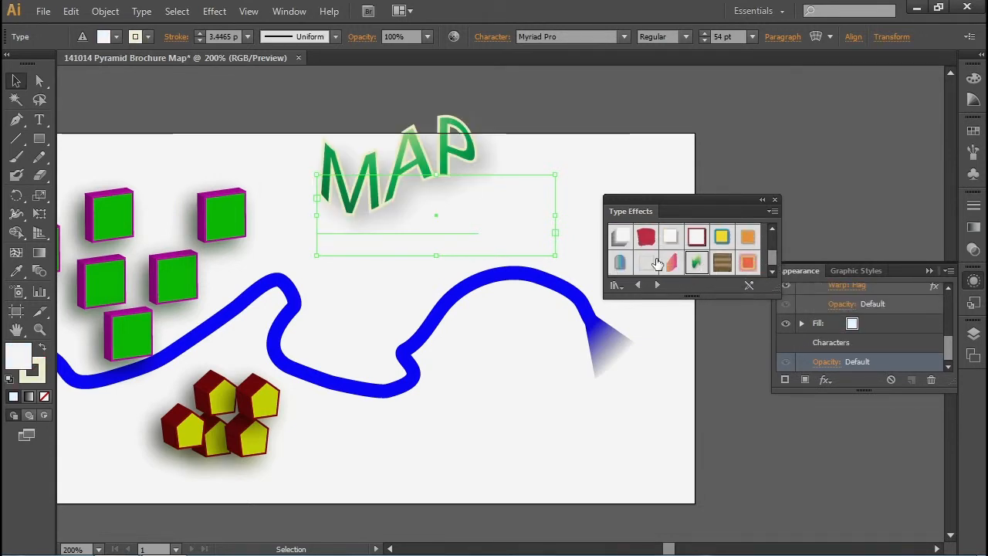
left_click(618, 264)
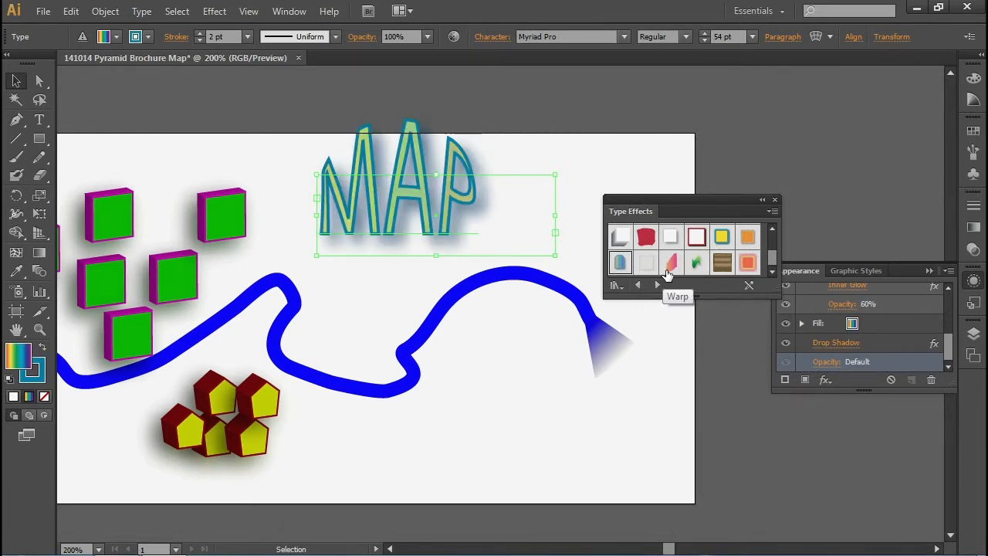
Give the MAP text the plum-coloured hatched style from the Scribble Effects graphic style library, after trying the grey scribble style.
left_click(620, 285)
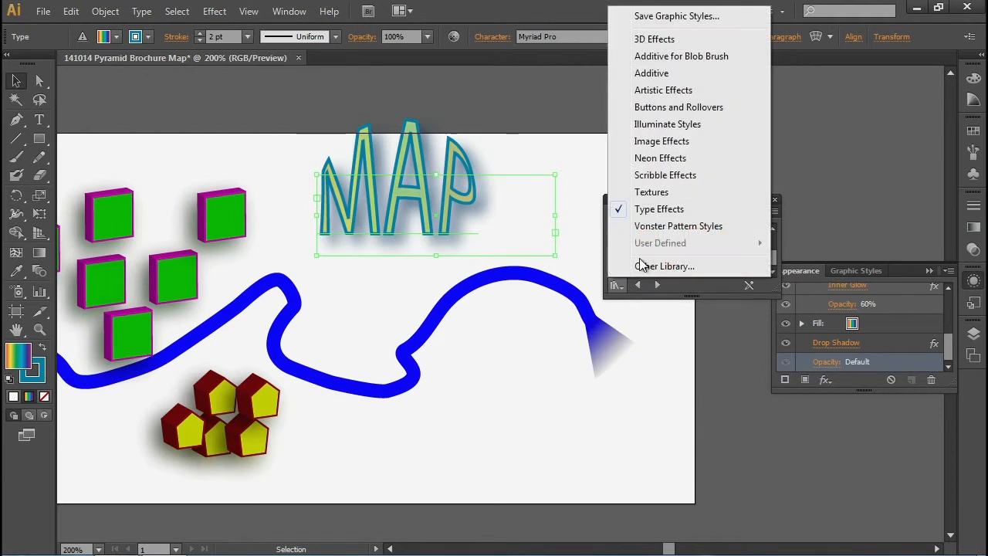
left_click(659, 176)
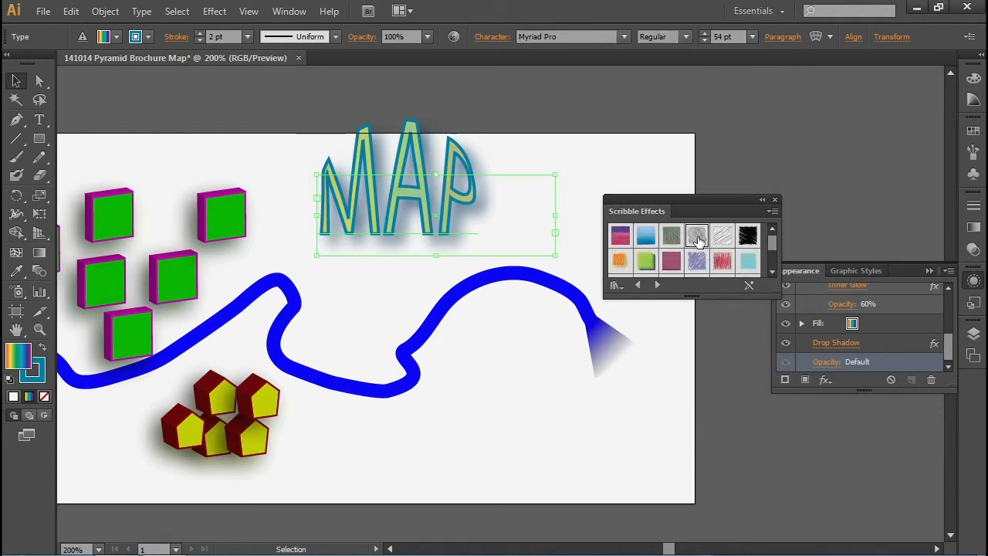
left_click(696, 236)
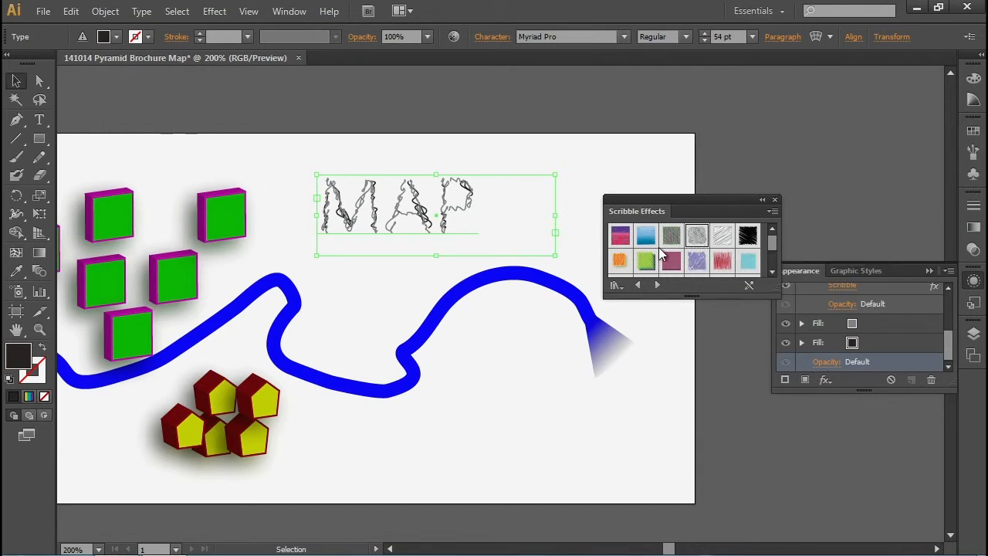
left_click(671, 261)
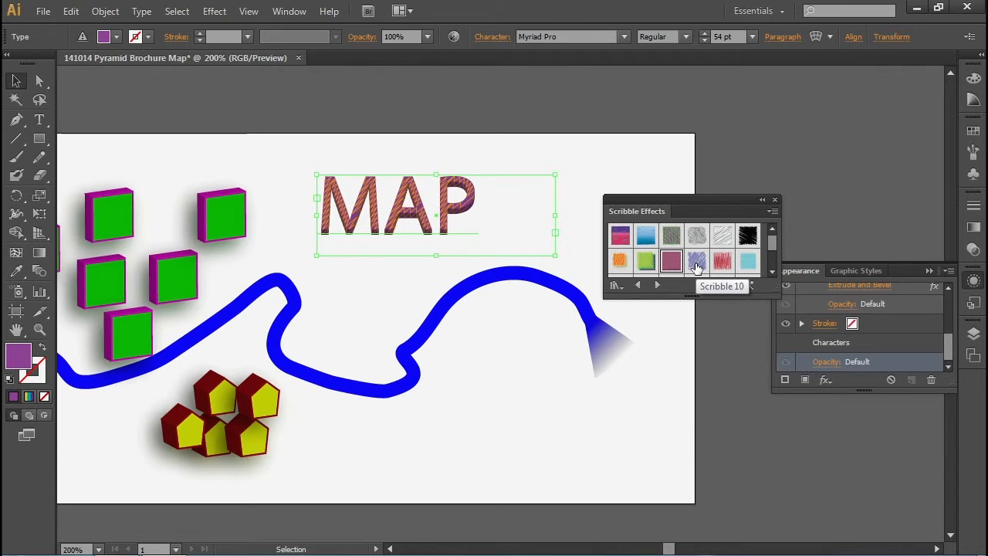
Reshape the river's path on Layer 1 by moving its anchor points so the bend curves clear below the lowest green square.
key("ctrl+0")
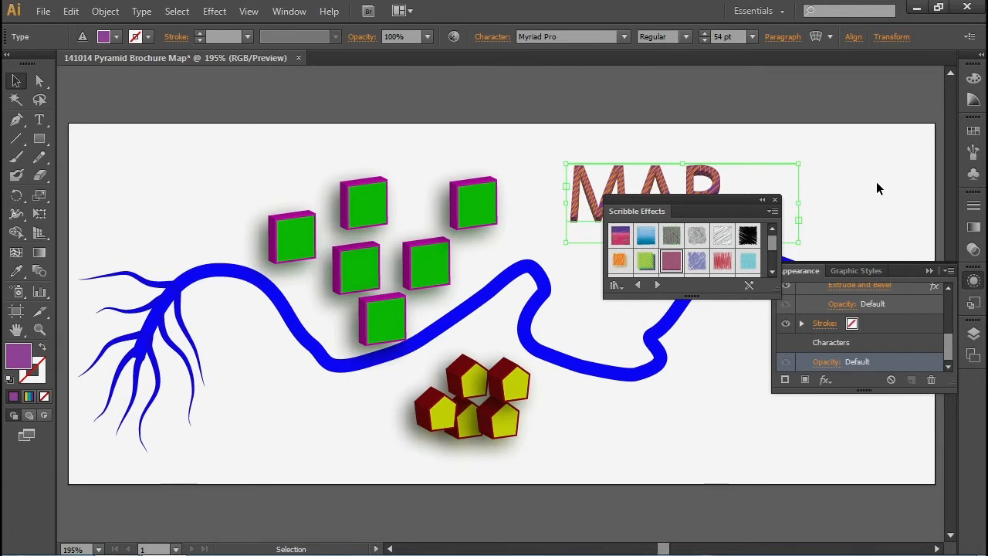
left_click(42, 82)
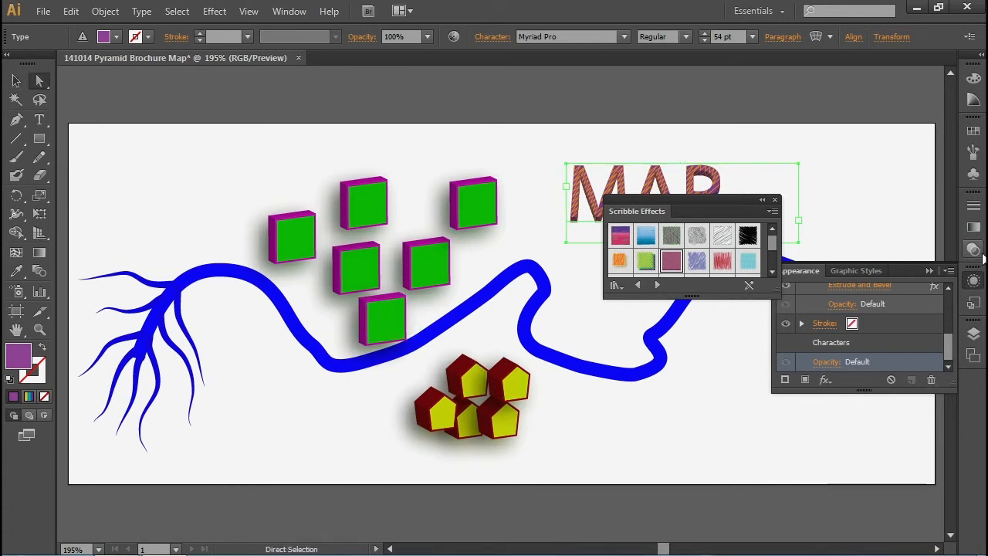
left_click(973, 333)
left_click(859, 379)
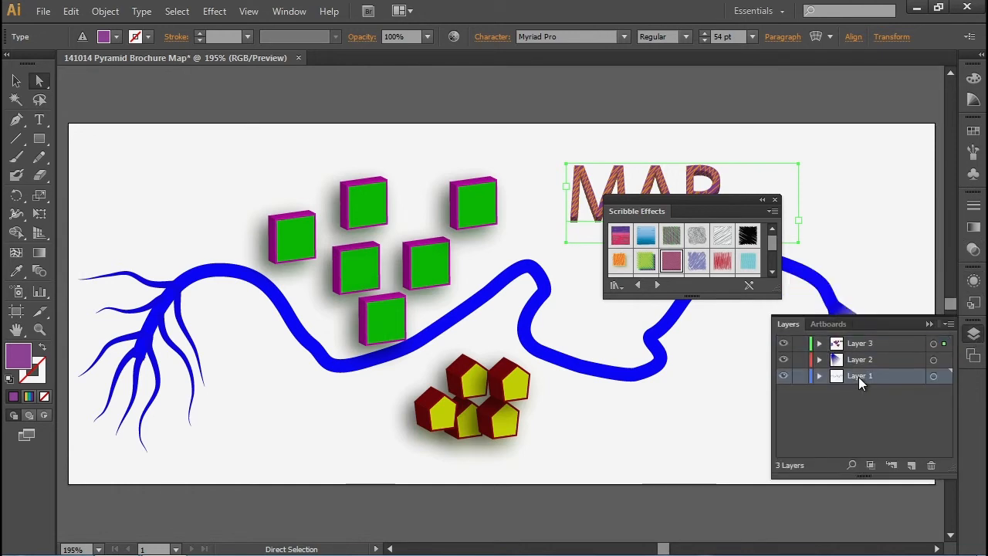
left_click(381, 316)
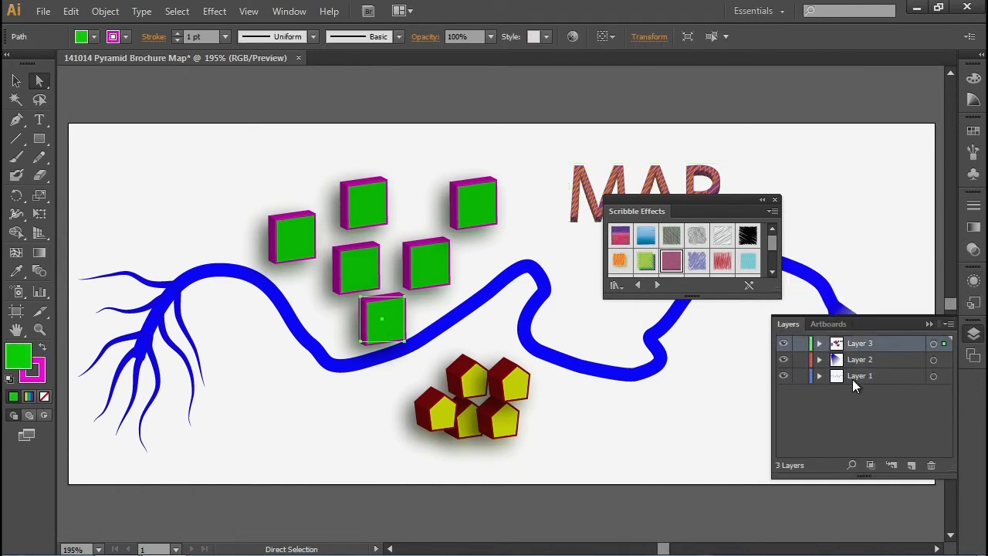
left_click(828, 378)
left_click(308, 371)
left_click(313, 365)
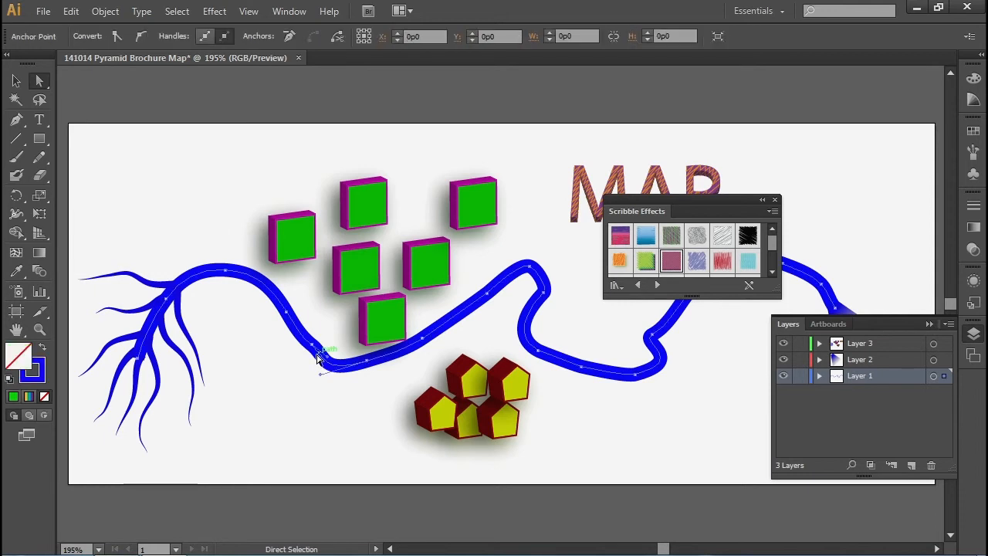
left_click_drag(375, 363, 430, 347)
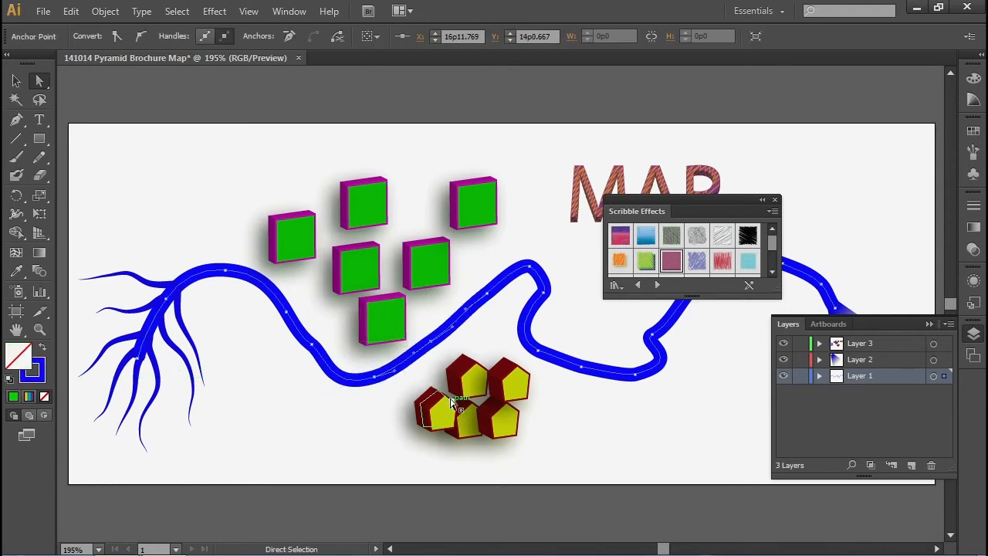